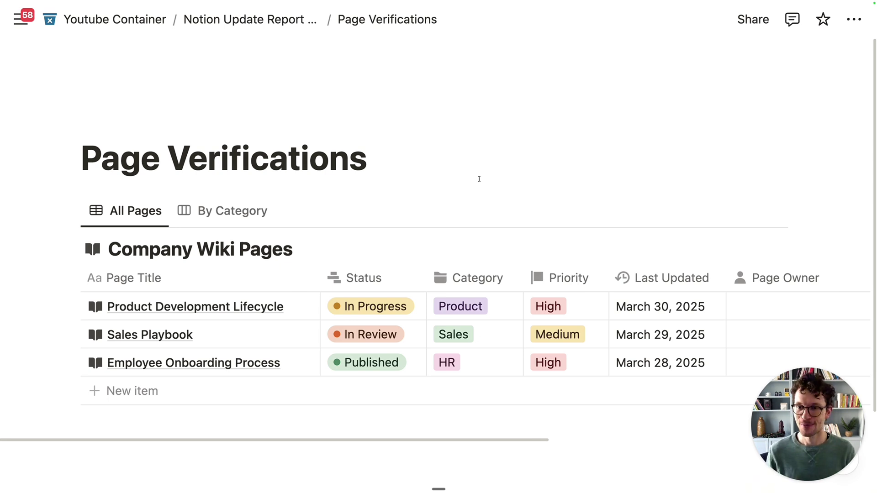
# Verify the Page Verifications page for 7 days, until April 8, 2025.
pyautogui.moveTo(479, 177)
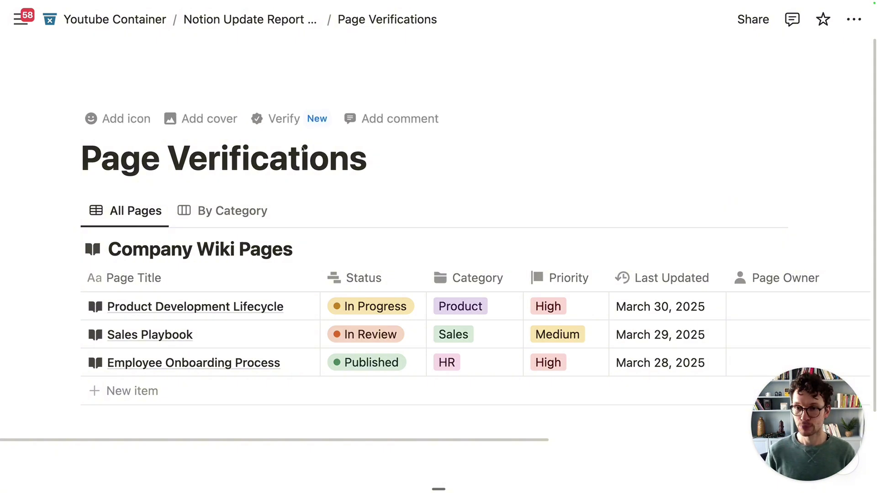
pyautogui.click(290, 118)
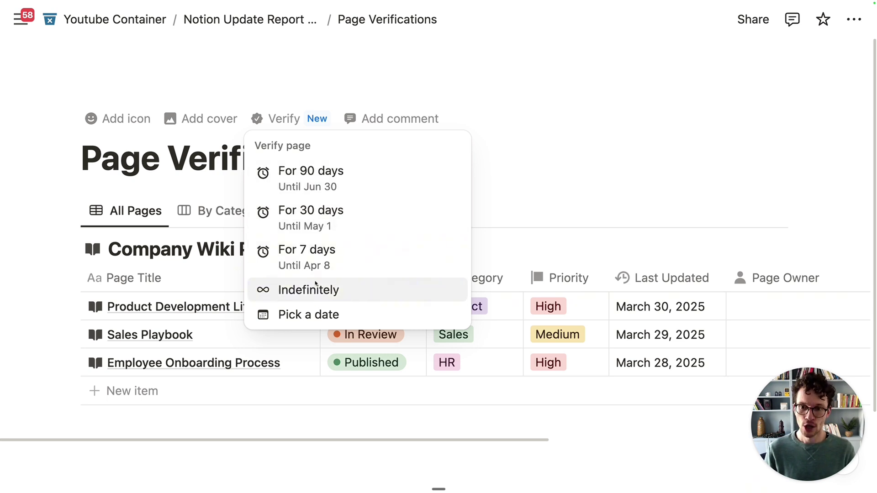
pyautogui.click(306, 257)
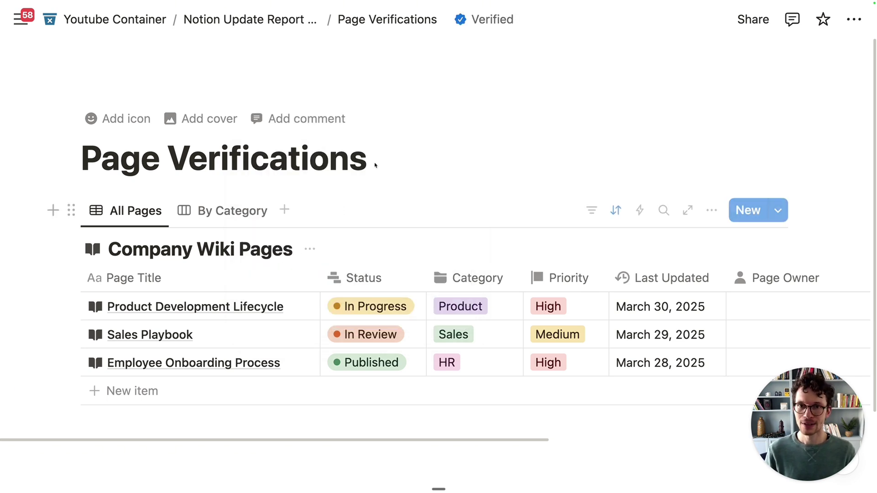
pyautogui.click(301, 157)
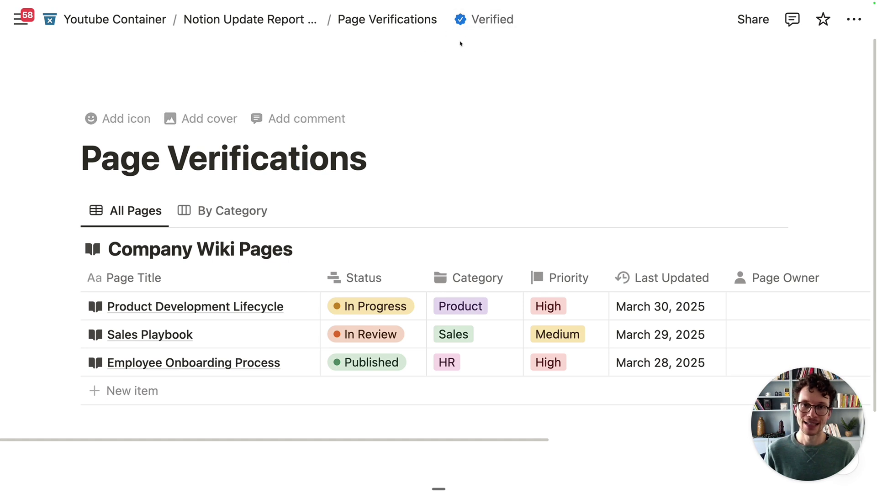
# Open the Verified badge's settings to check the verification owner choices.
pyautogui.click(471, 24)
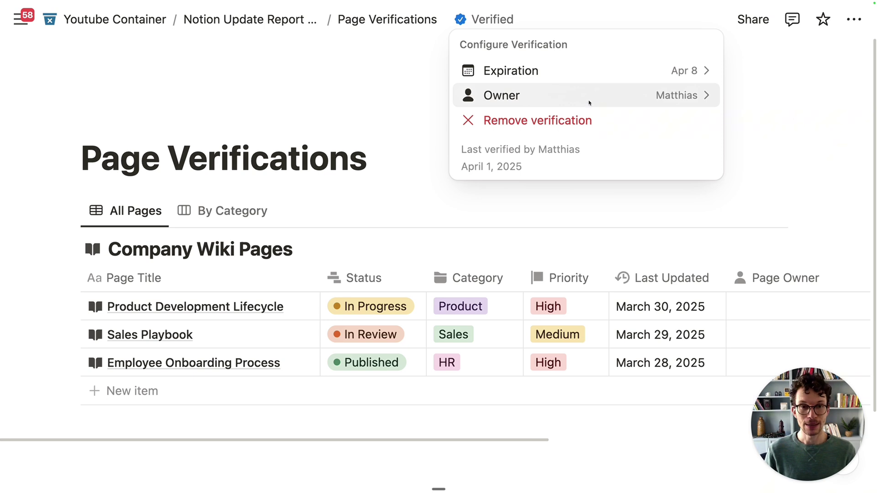
pyautogui.click(601, 96)
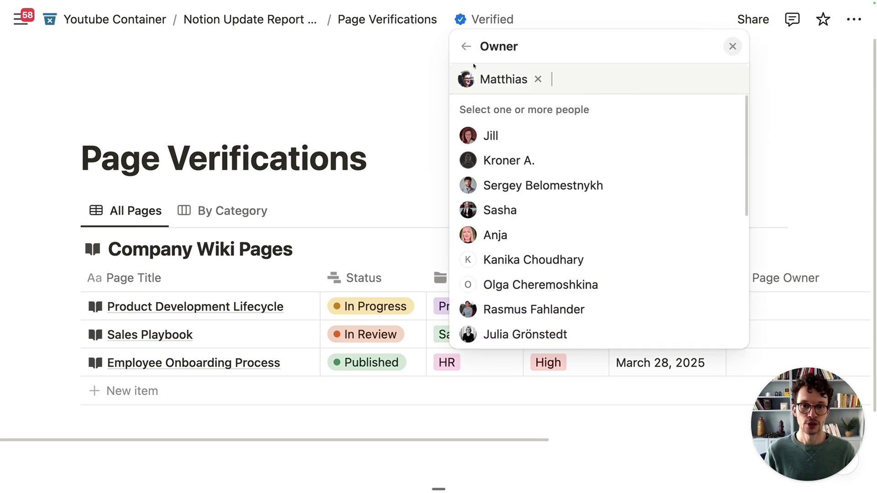
pyautogui.click(472, 26)
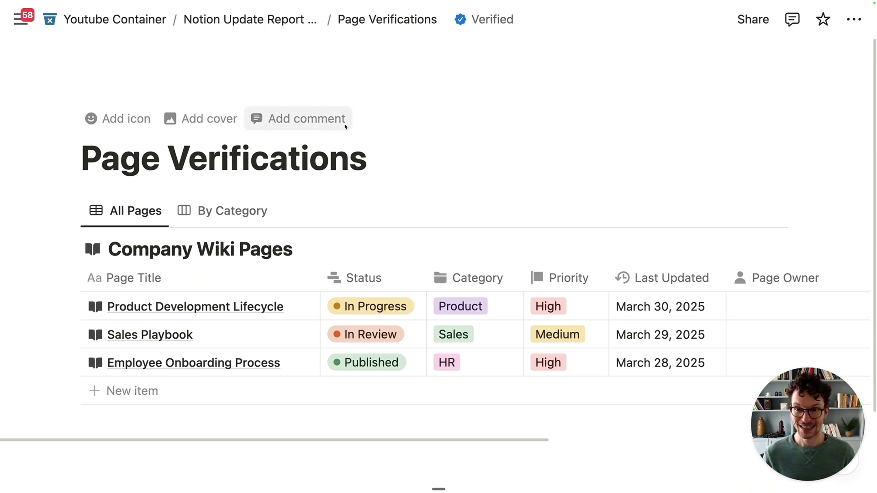
pyautogui.click(368, 158)
pyautogui.press('Return')
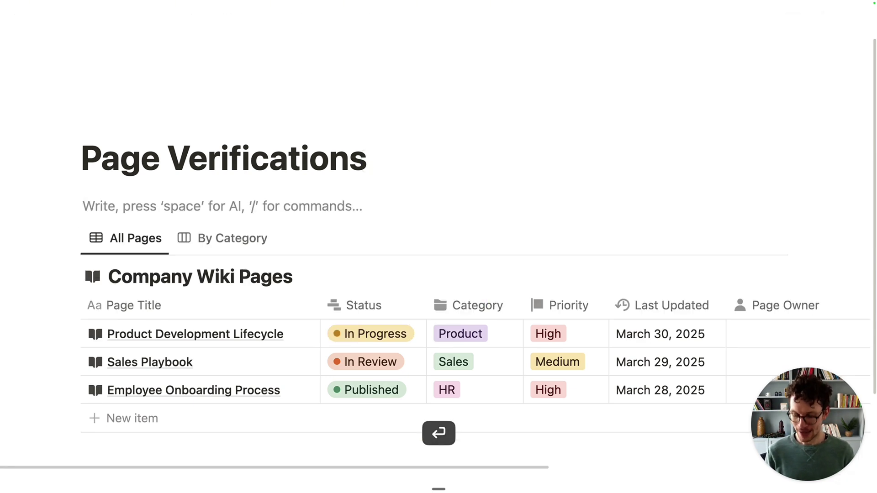
pyautogui.write('@')
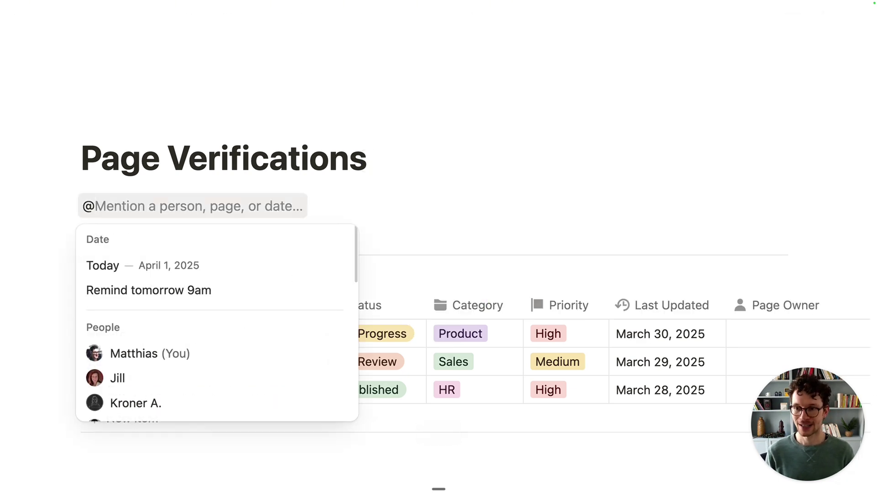
pyautogui.write('page')
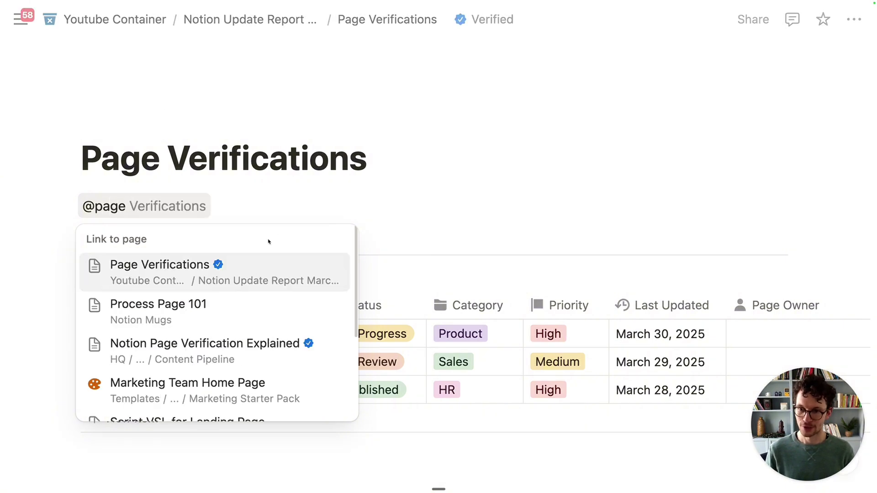
pyautogui.click(221, 266)
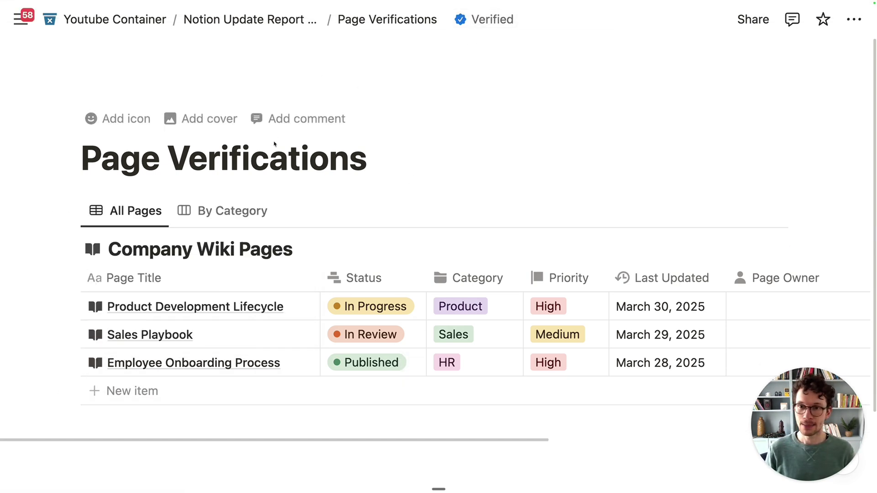
# Add a Verification property to the Company Wiki Pages table by searching 'veri'.
pyautogui.scroll(-3, 309, 232)
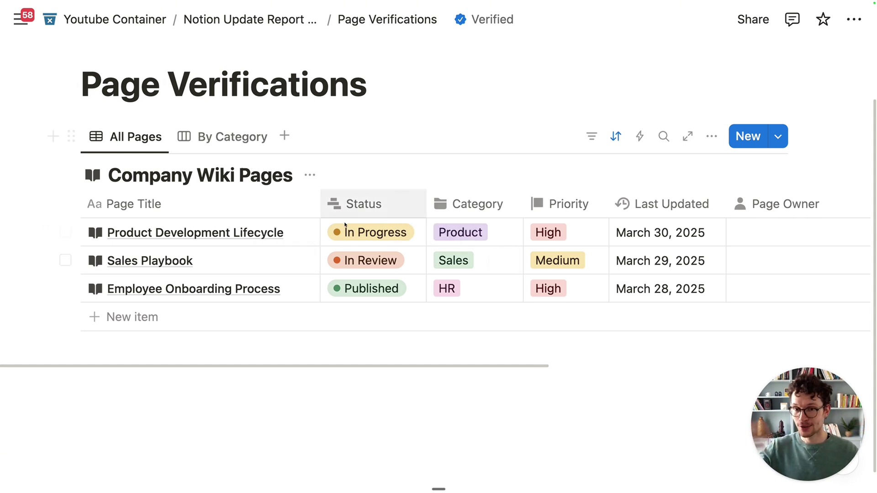
pyautogui.hscroll(3, 335, 259)
pyautogui.hscroll(10, 334, 259)
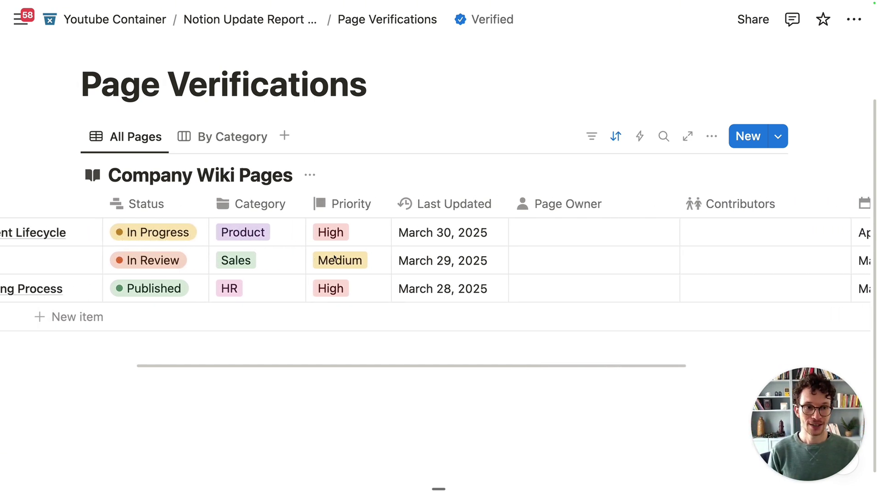
pyautogui.click(746, 204)
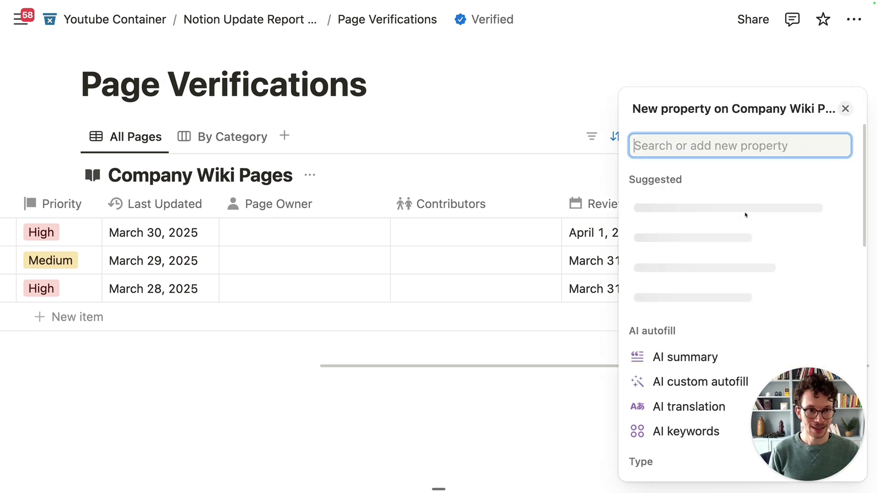
pyautogui.write('veri')
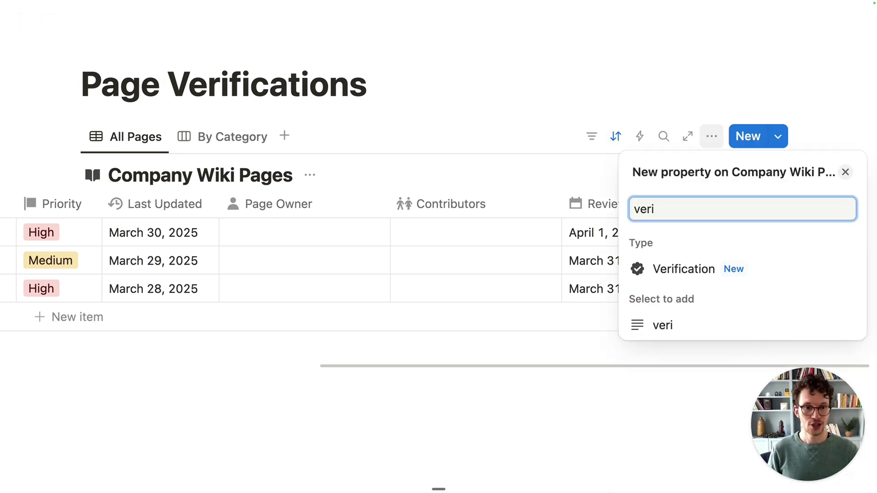
pyautogui.click(679, 271)
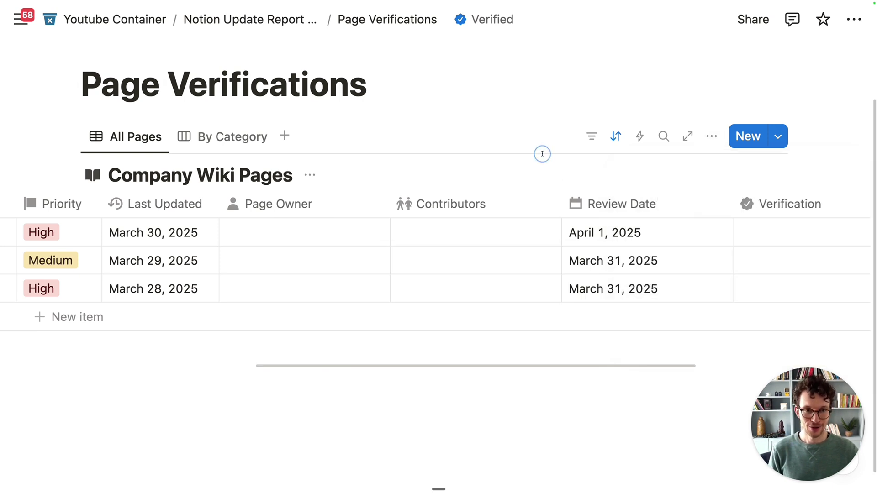
# Verify the first wiki page for 90 days, until June 30, 2025.
pyautogui.hscroll(5, 595, 202)
pyautogui.hscroll(3, 539, 212)
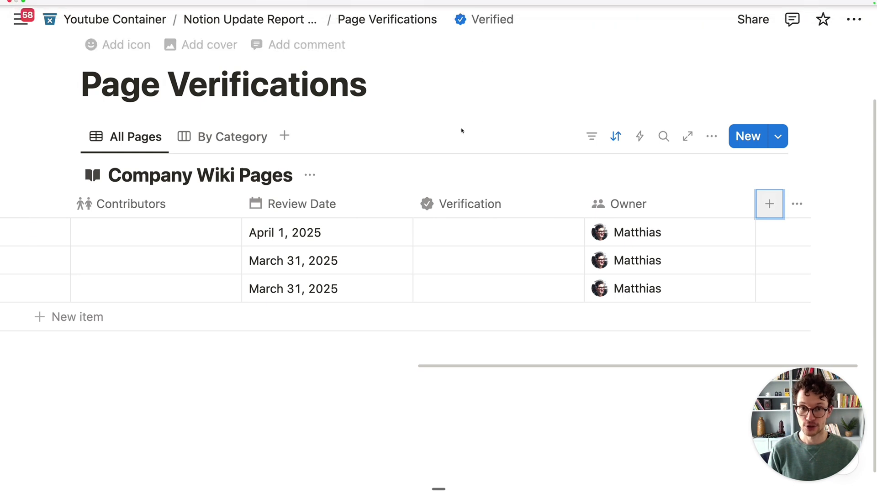
pyautogui.click(447, 232)
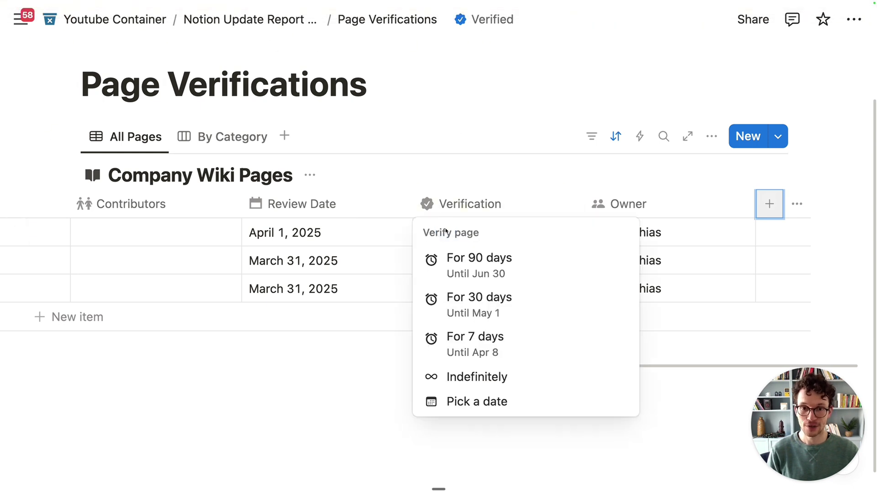
pyautogui.click(472, 275)
pyautogui.click(368, 190)
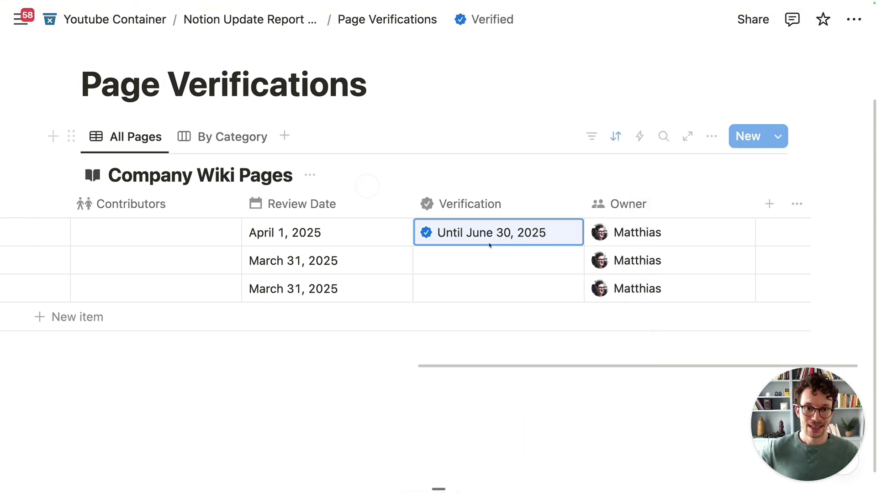
# Add a Verification filter to the table view.
pyautogui.moveTo(483, 243)
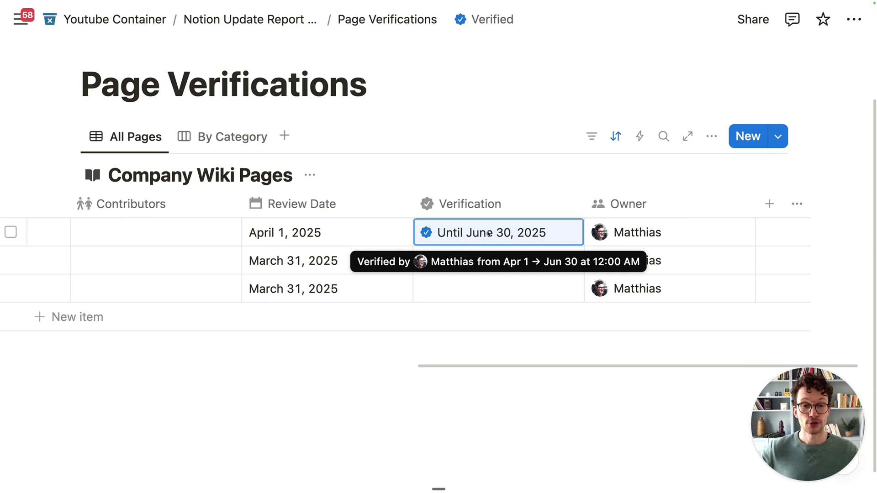
pyautogui.click(591, 136)
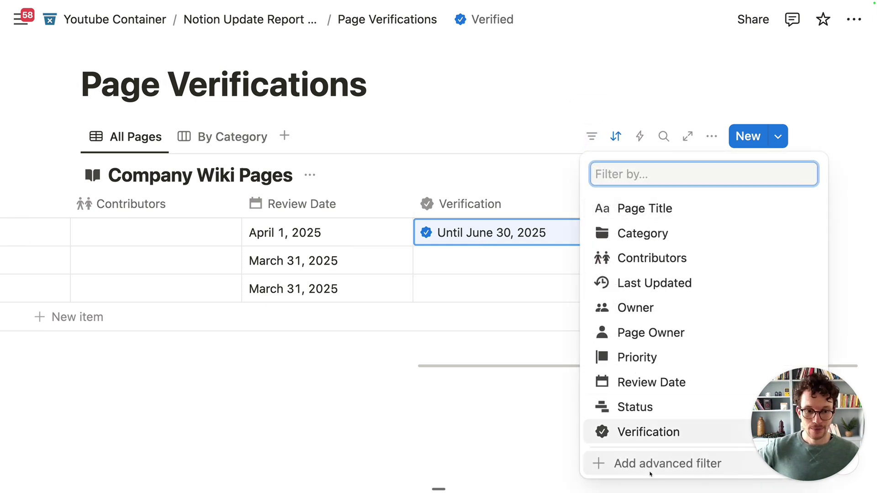
pyautogui.click(638, 434)
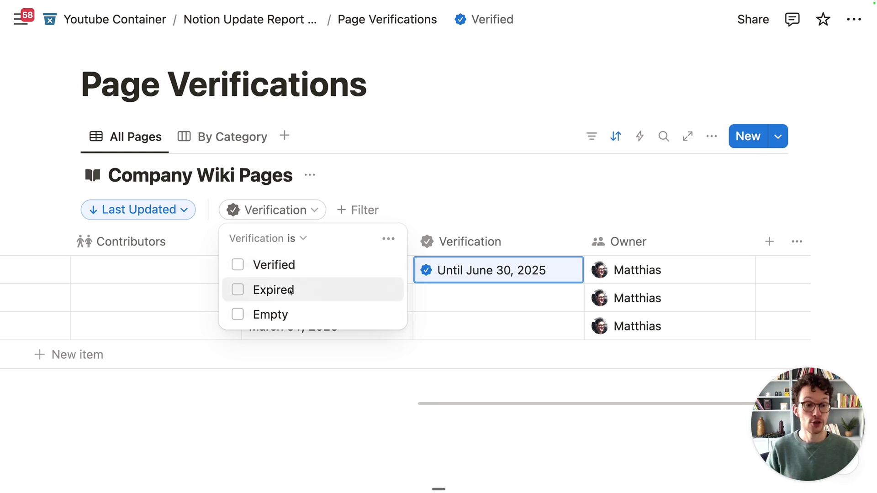
pyautogui.hscroll(1, 411, 265)
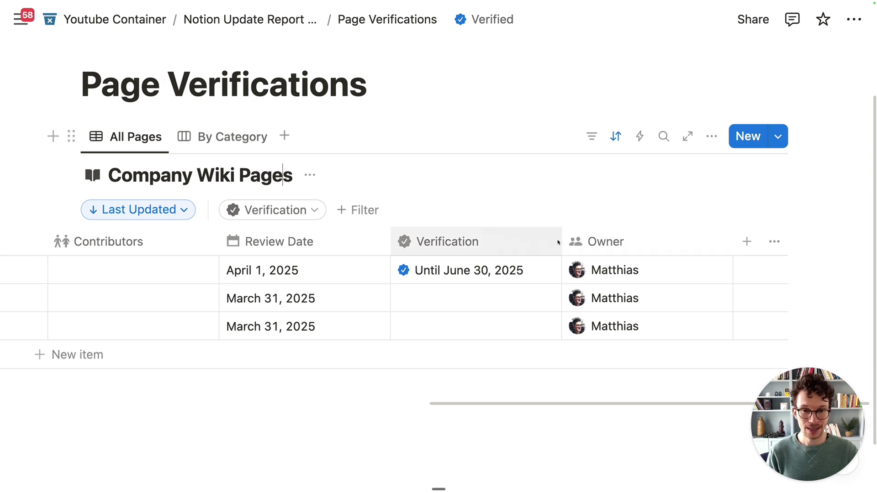
pyautogui.moveTo(555, 242); pyautogui.dragTo(539, 242)
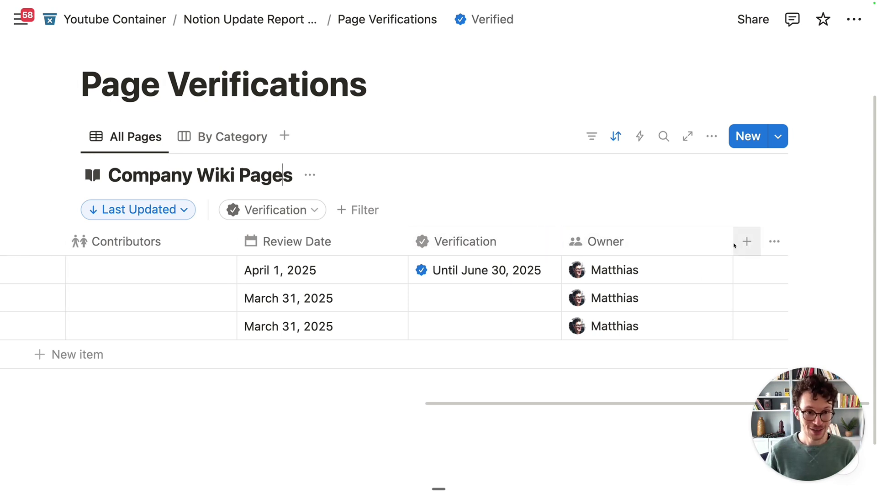
pyautogui.hscroll(-10, 681, 248)
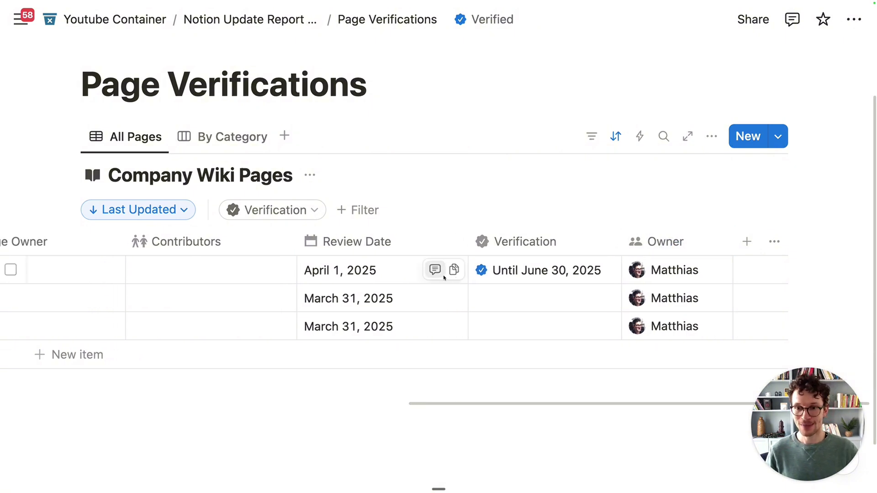
pyautogui.hscroll(-5, 443, 279)
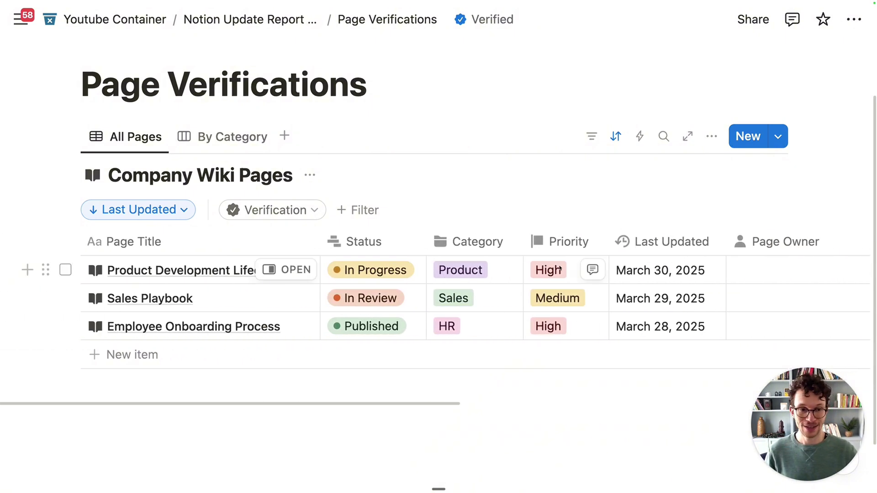
pyautogui.hscroll(4, 570, 269)
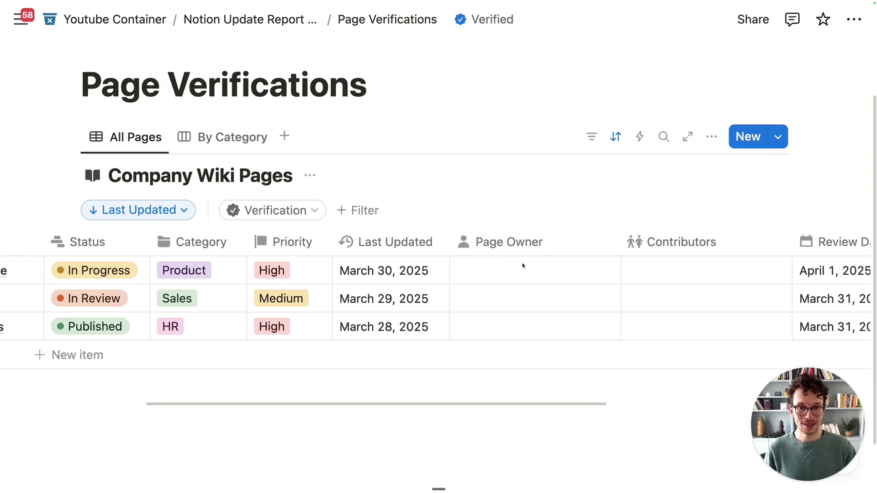
pyautogui.hscroll(12, 523, 267)
pyautogui.moveTo(559, 259)
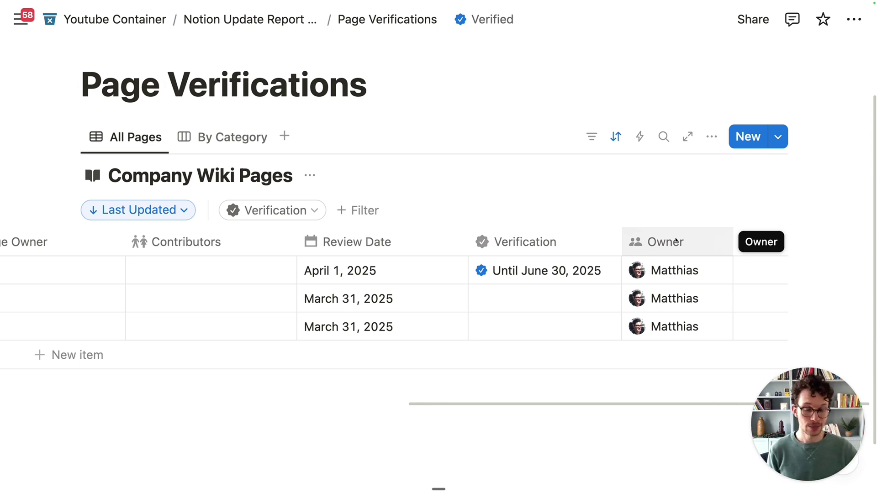
pyautogui.hscroll(-4, 364, 280)
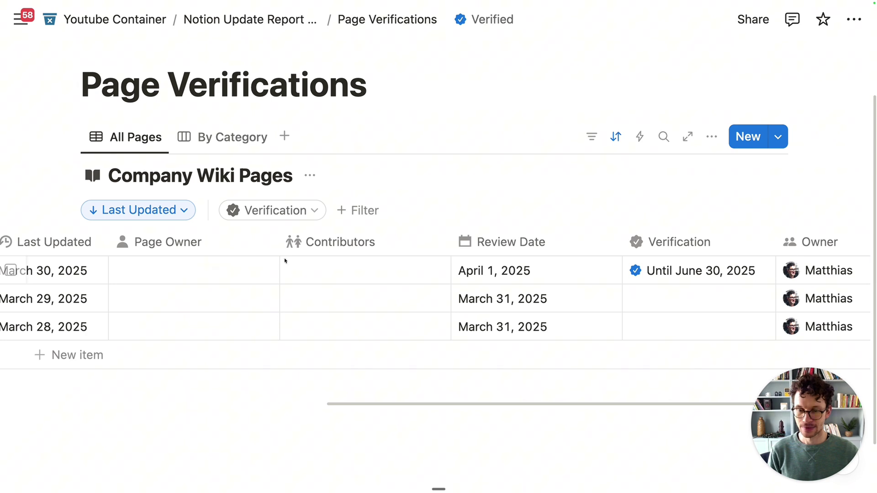
pyautogui.click(713, 145)
pyautogui.click(637, 364)
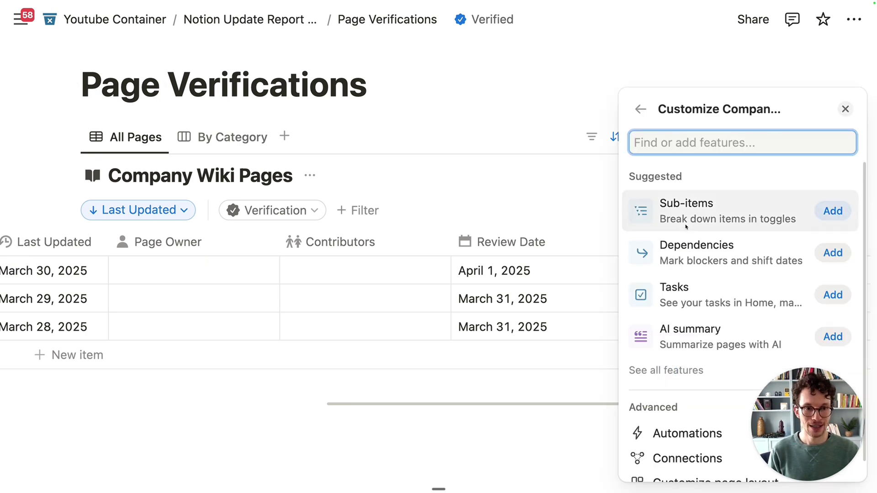
pyautogui.moveTo(683, 305)
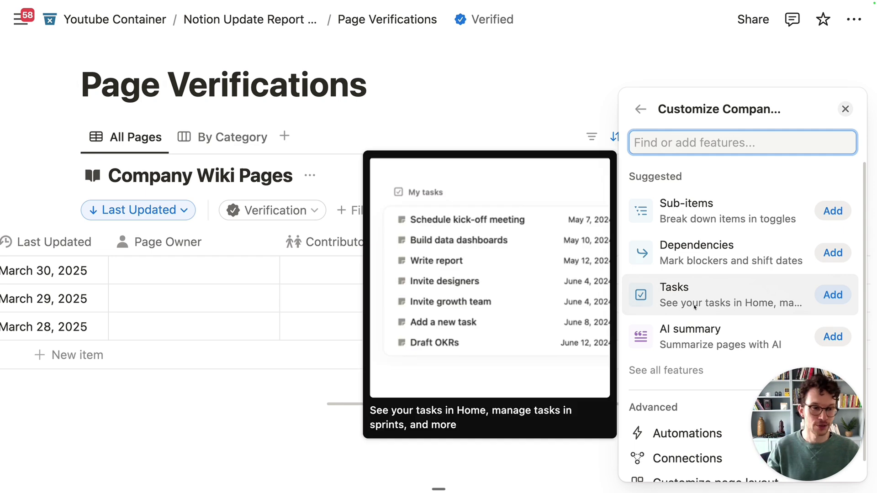
pyautogui.click(833, 296)
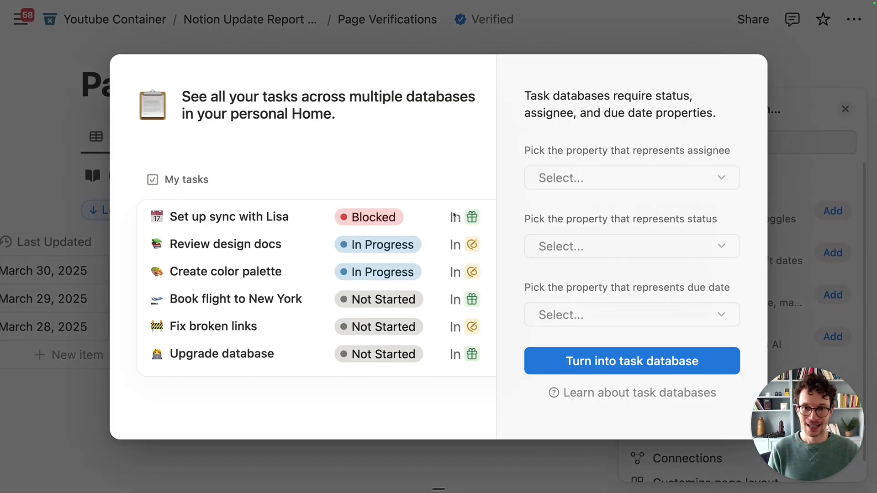
pyautogui.click(566, 246)
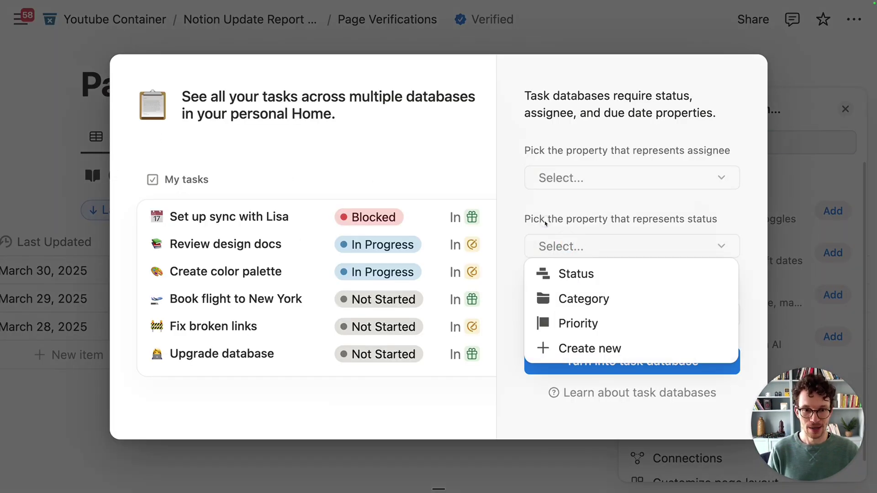
pyautogui.click(540, 222)
pyautogui.click(562, 314)
pyautogui.click(588, 176)
pyautogui.click(588, 177)
pyautogui.press('Escape')
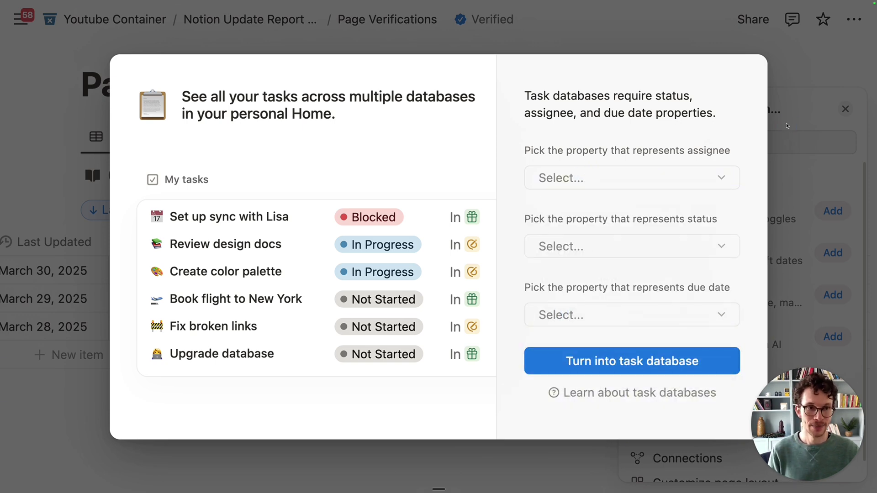
pyautogui.press('Escape')
# Delete the Verification property, confirming removal of both Verification and Owner.
pyautogui.click(561, 99)
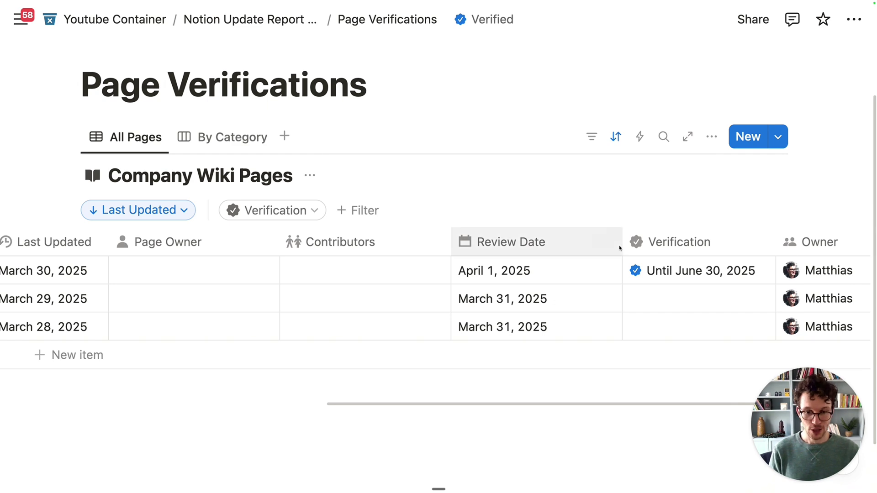
pyautogui.hscroll(6, 620, 248)
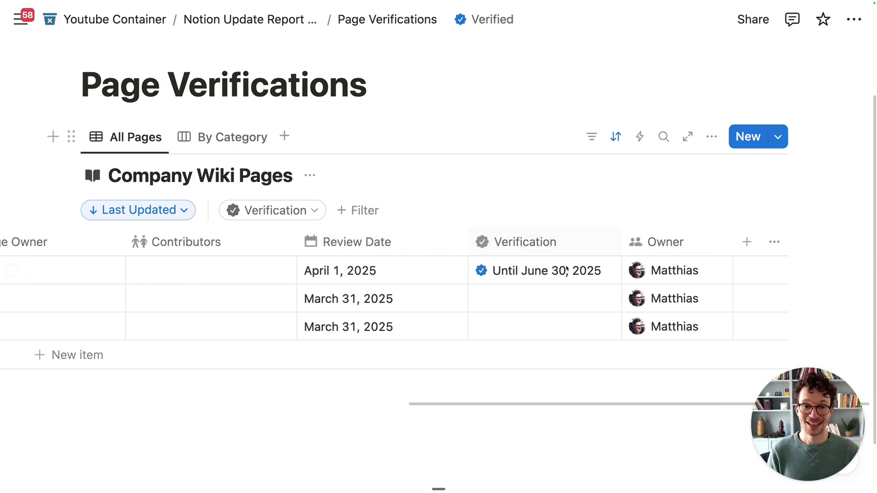
pyautogui.click(527, 247)
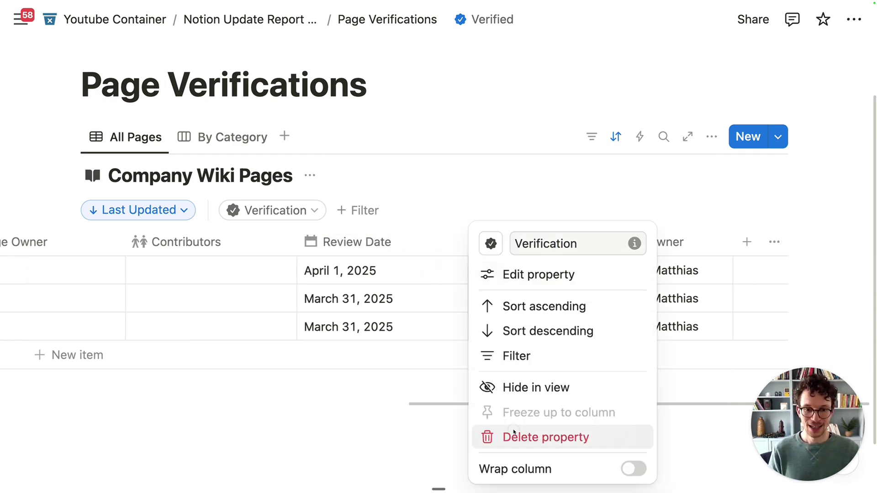
pyautogui.click(509, 434)
pyautogui.click(496, 256)
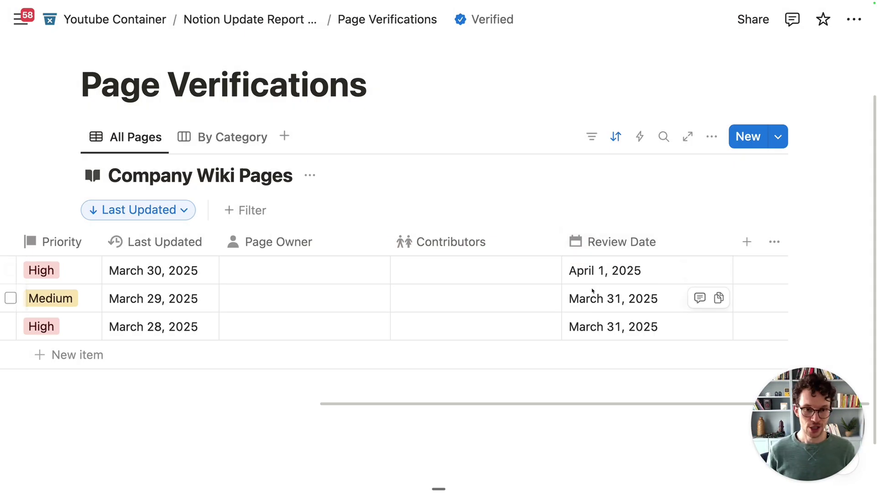
# Narrow the Contributors column by dragging its right border left.
pyautogui.moveTo(561, 242); pyautogui.dragTo(498, 248)
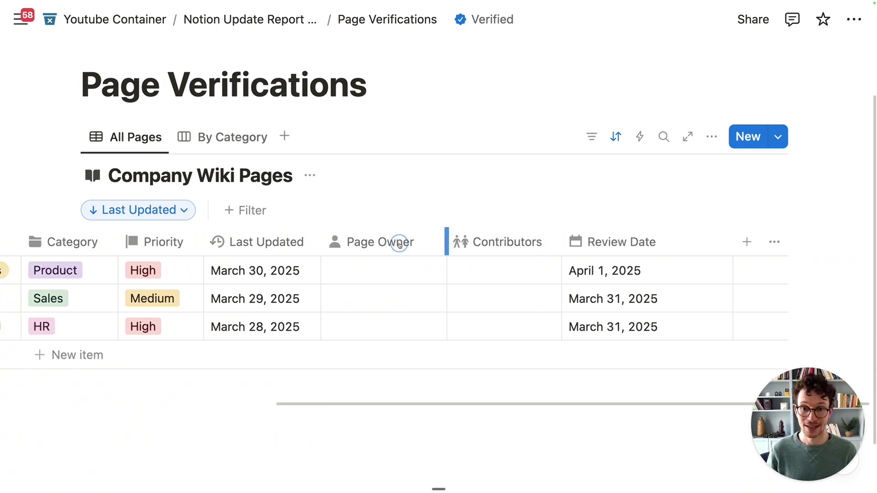
pyautogui.hscroll(-10, 396, 245)
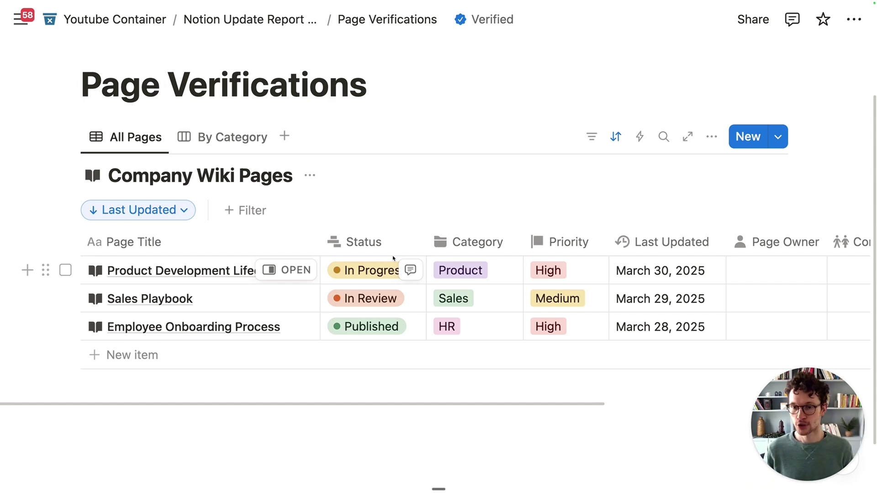
pyautogui.scroll(2, 388, 260)
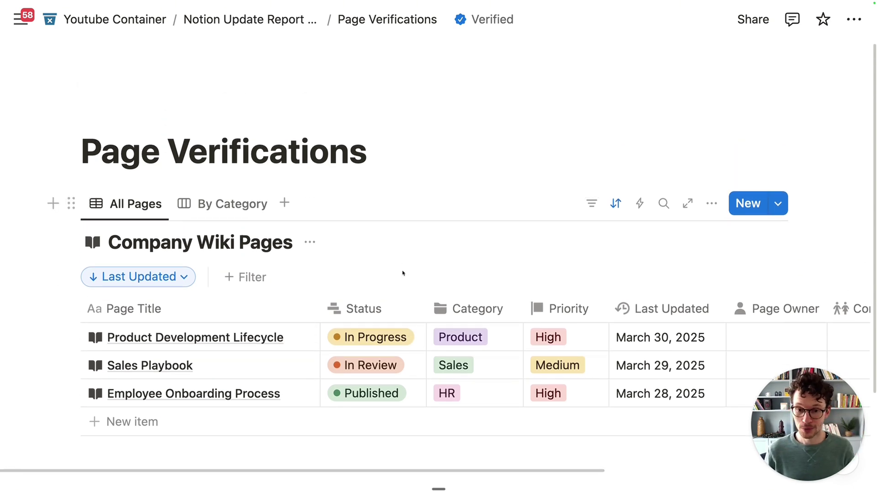
pyautogui.scroll(-3, 403, 275)
pyautogui.scroll(3, 488, 258)
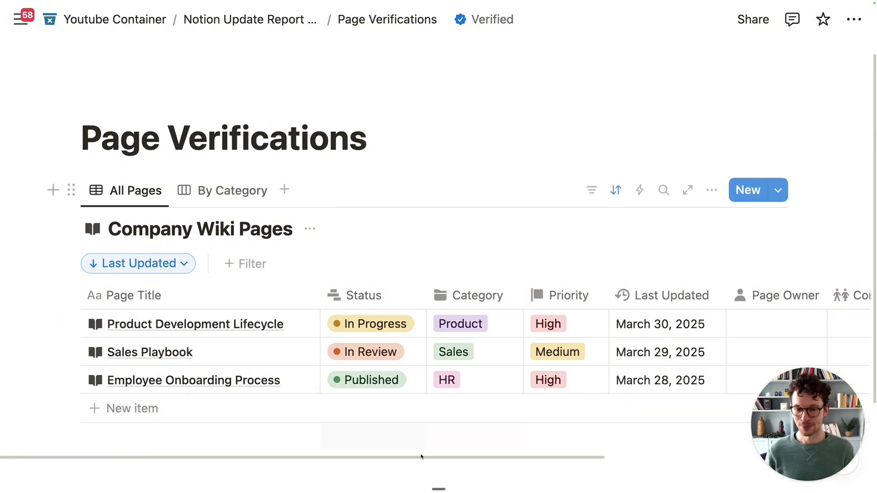
pyautogui.scroll(-1, 488, 139)
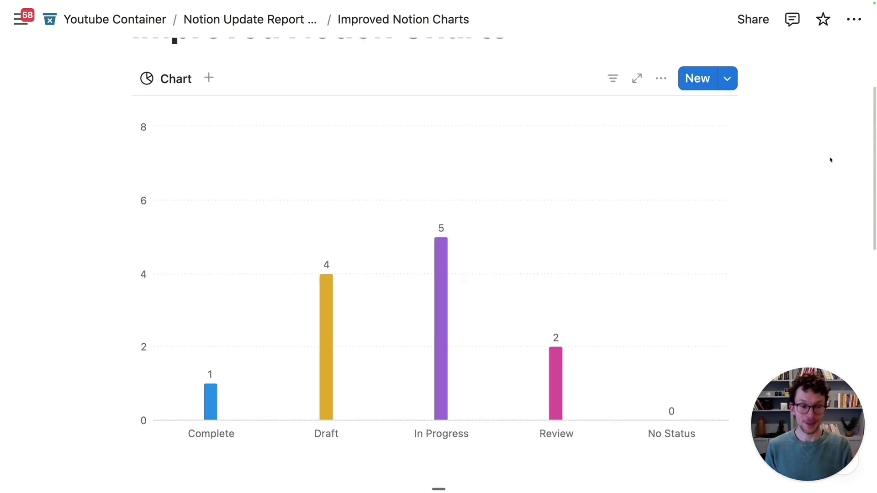
# View the five In Progress items behind the chart bar, then close the list.
pyautogui.scroll(-2, 830, 159)
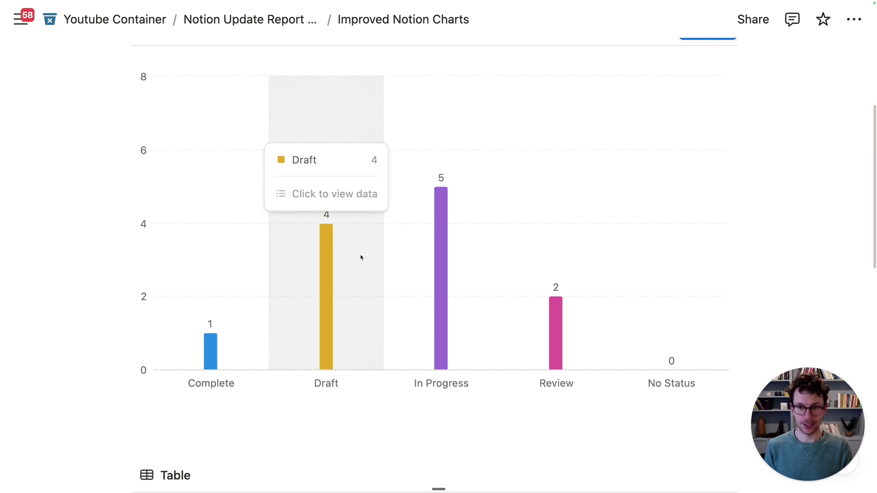
pyautogui.moveTo(420, 228)
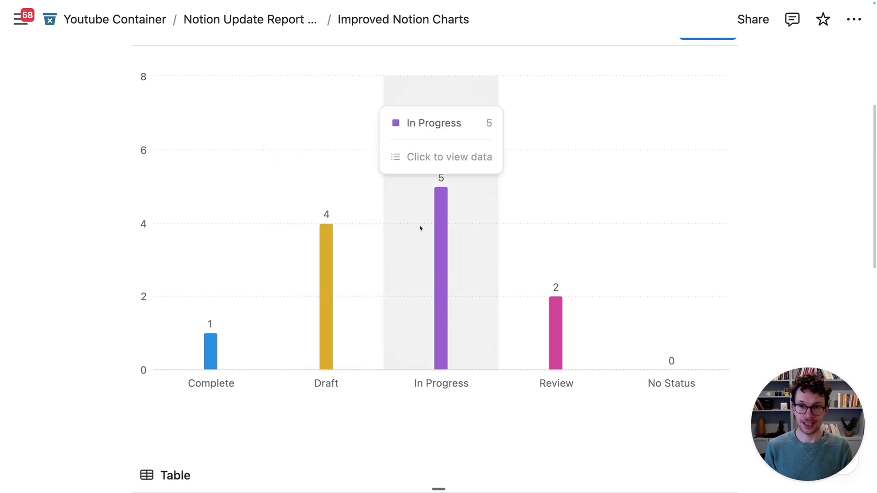
pyautogui.click(424, 158)
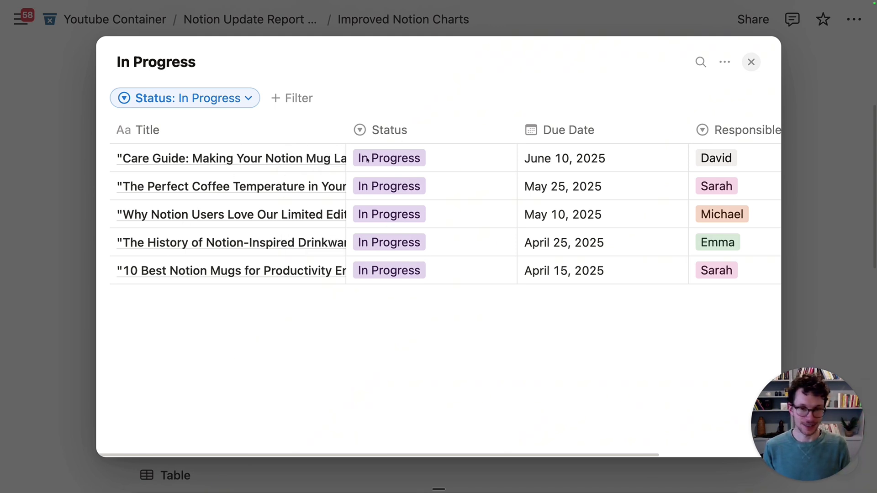
pyautogui.moveTo(333, 248)
pyautogui.click(87, 302)
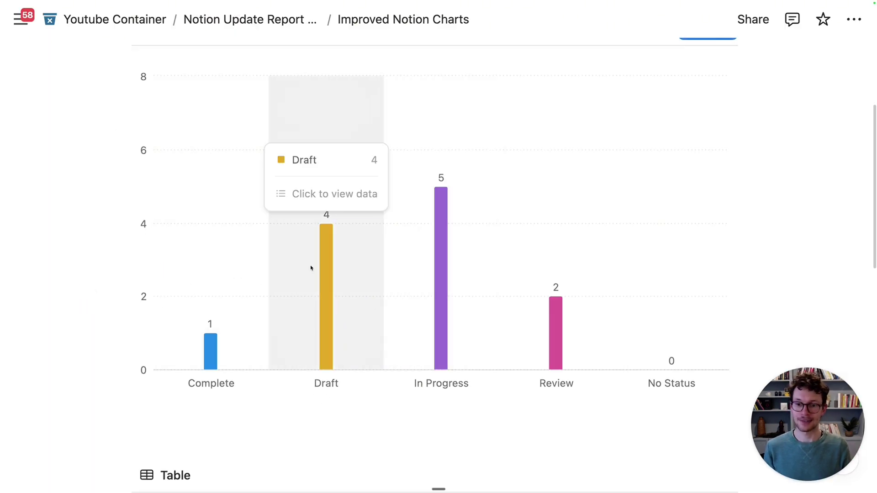
# Show the four Draft articles behind the chart's Draft bar.
pyautogui.scroll(-9, 336, 270)
pyautogui.scroll(9, 333, 274)
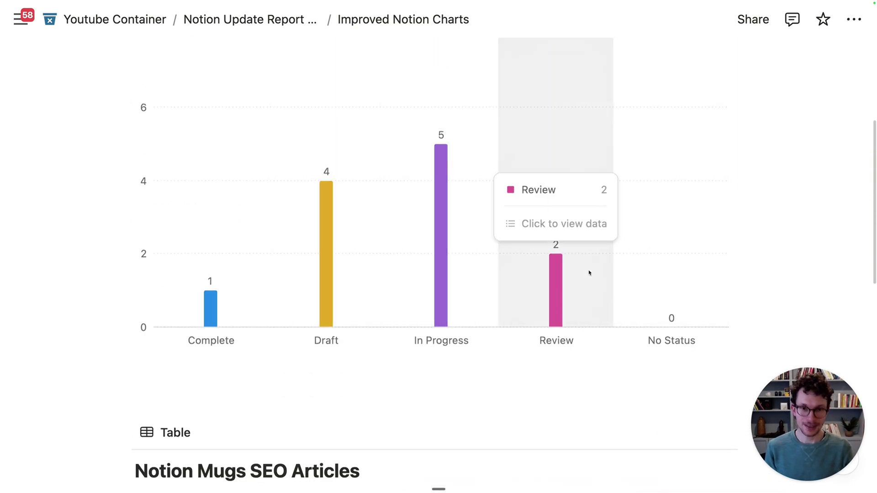
pyautogui.scroll(1, 553, 283)
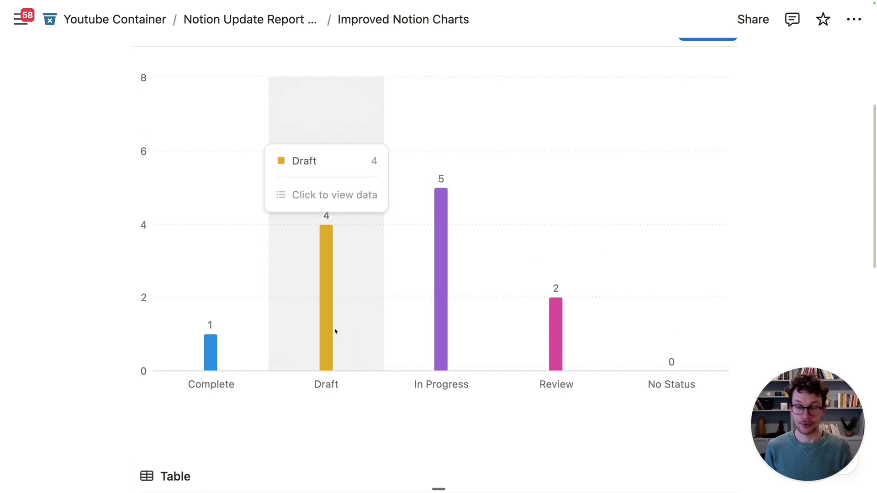
pyautogui.scroll(-5, 335, 331)
pyautogui.scroll(5, 270, 354)
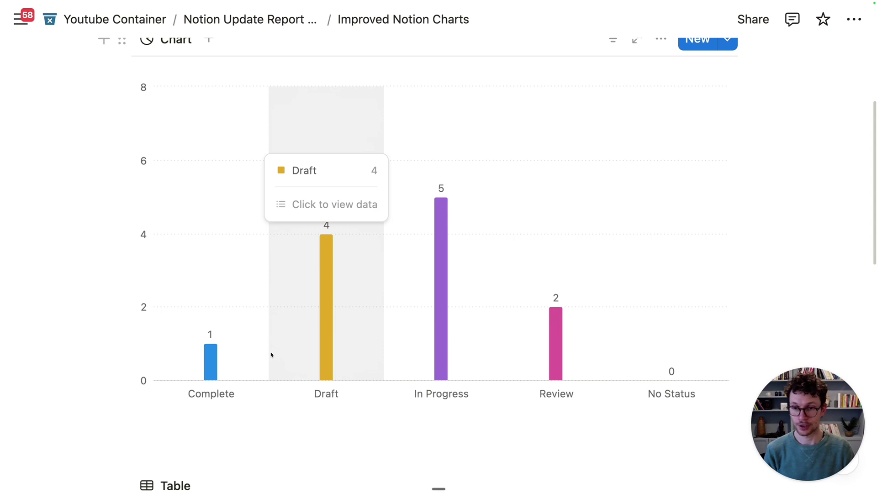
pyautogui.click(339, 210)
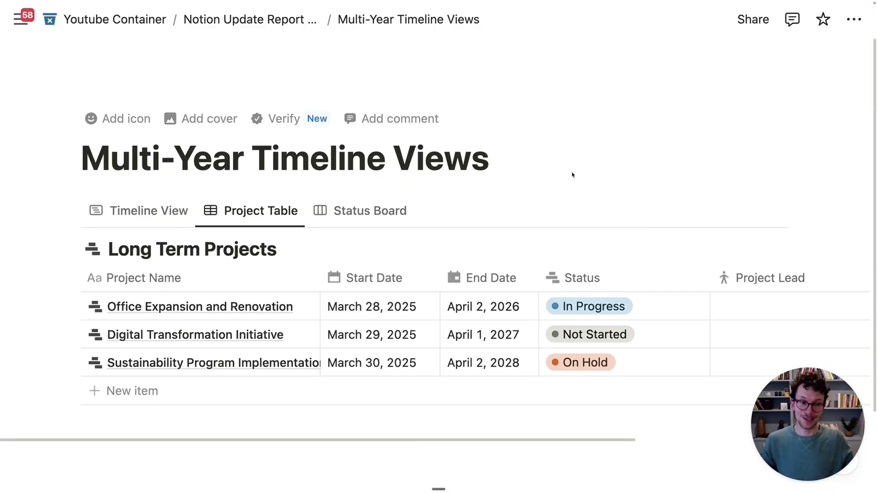
# Open the multi-year projects timeline and set its zoom to 5 Years.
pyautogui.scroll(-1, 520, 101)
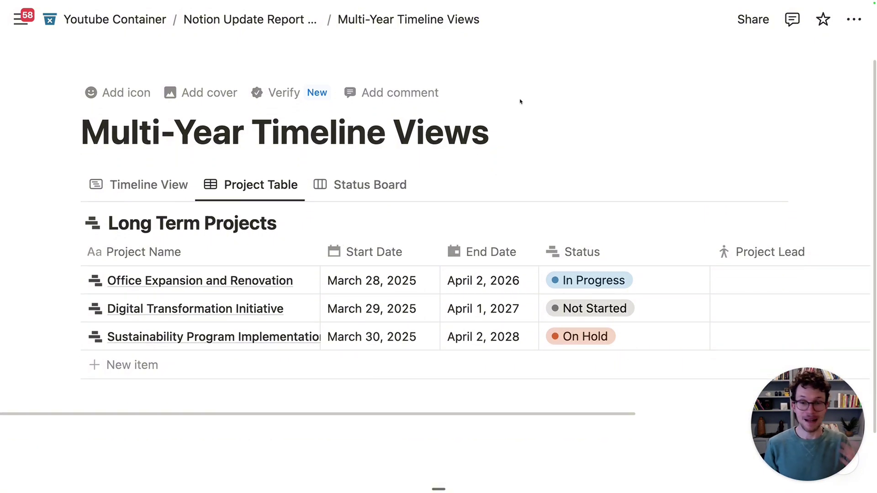
pyautogui.click(155, 175)
pyautogui.scroll(-2, 300, 184)
pyautogui.click(669, 184)
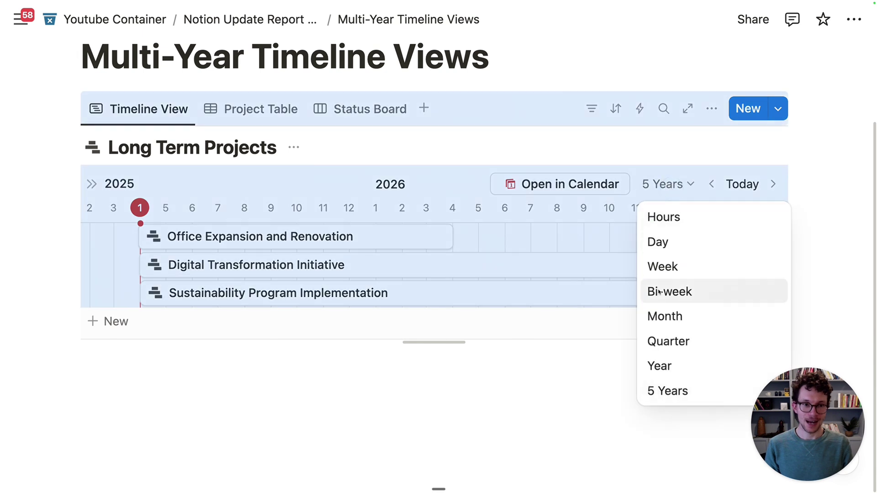
pyautogui.click(663, 365)
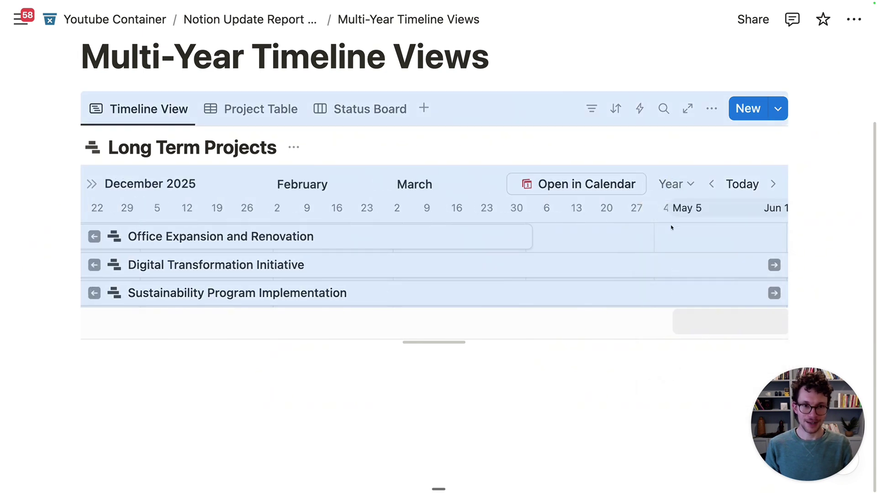
pyautogui.click(675, 187)
pyautogui.click(690, 393)
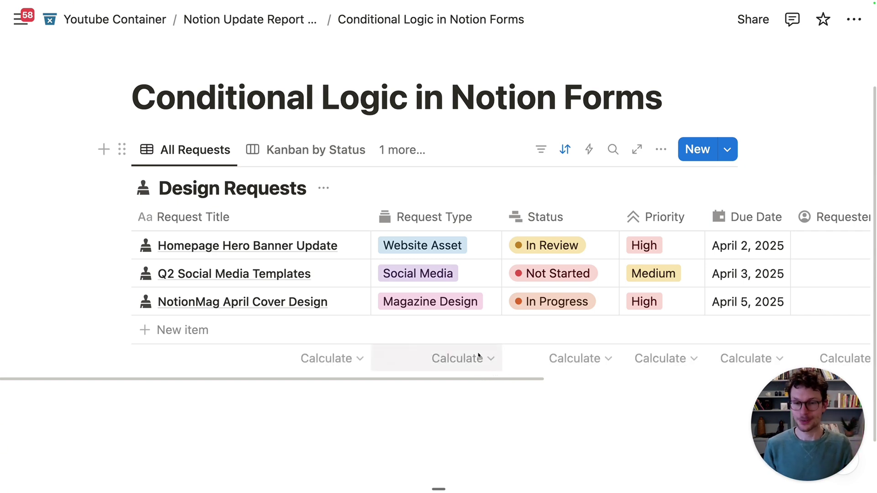
# Create a new blank form view on Design Requests, starting from scratch.
pyautogui.click(402, 154)
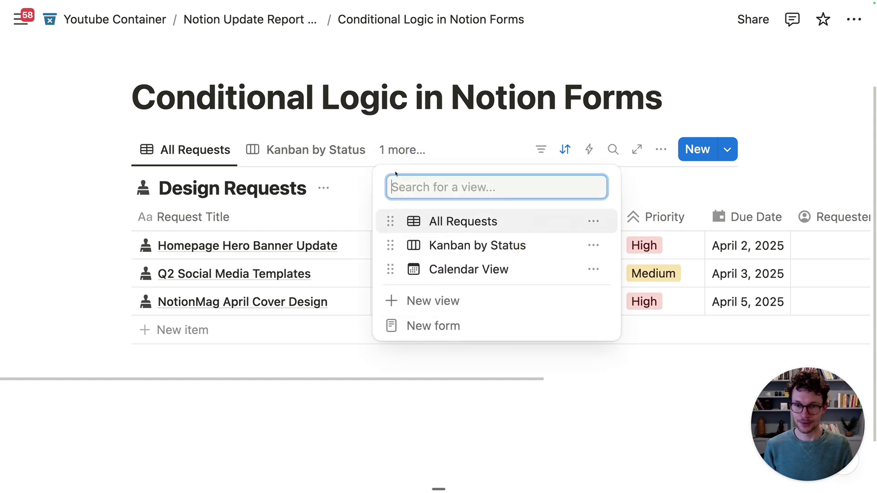
pyautogui.click(418, 300)
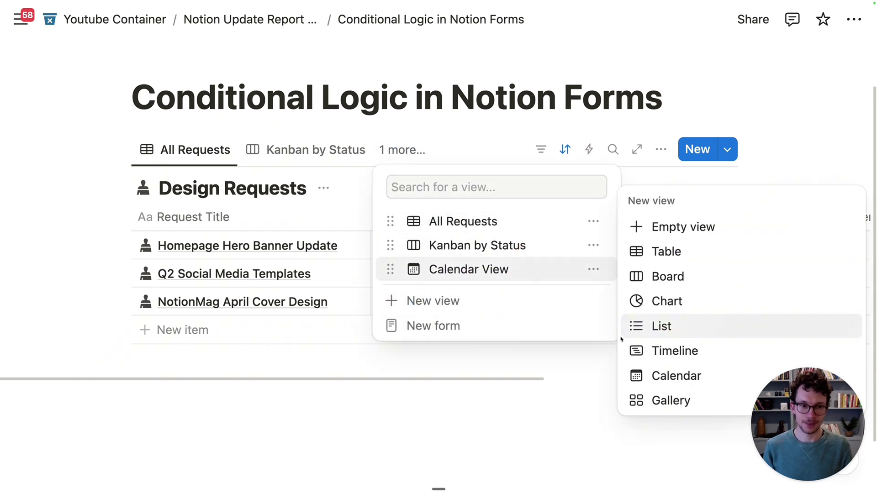
pyautogui.click(429, 337)
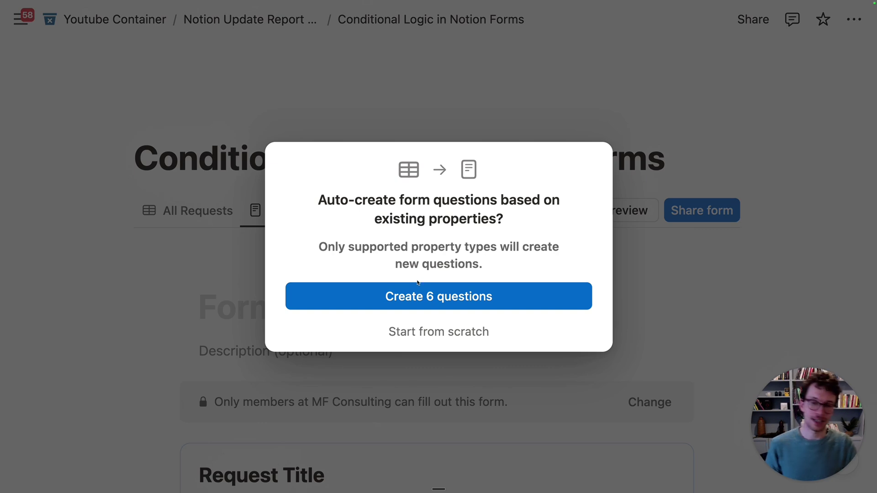
pyautogui.click(441, 331)
# Title the form 'Submit your Design Request'.
pyautogui.scroll(-3, 431, 341)
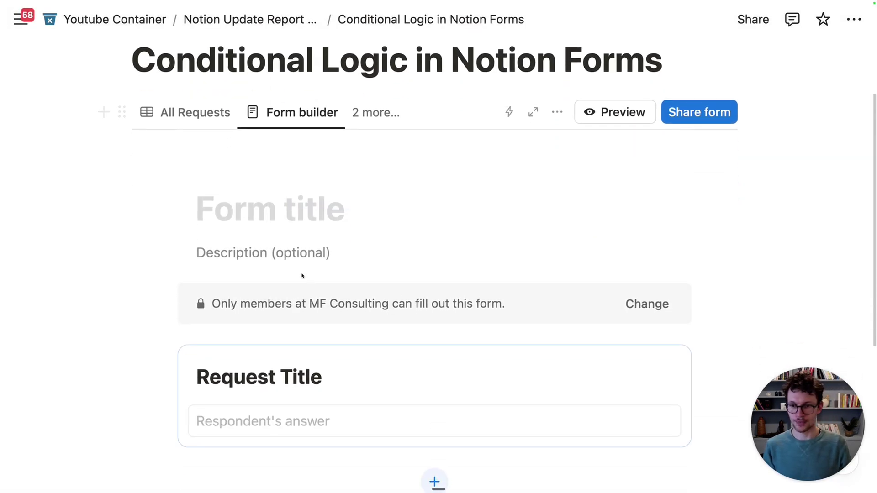
pyautogui.click(274, 216)
pyautogui.scroll(-1, 274, 219)
pyautogui.write('Subm')
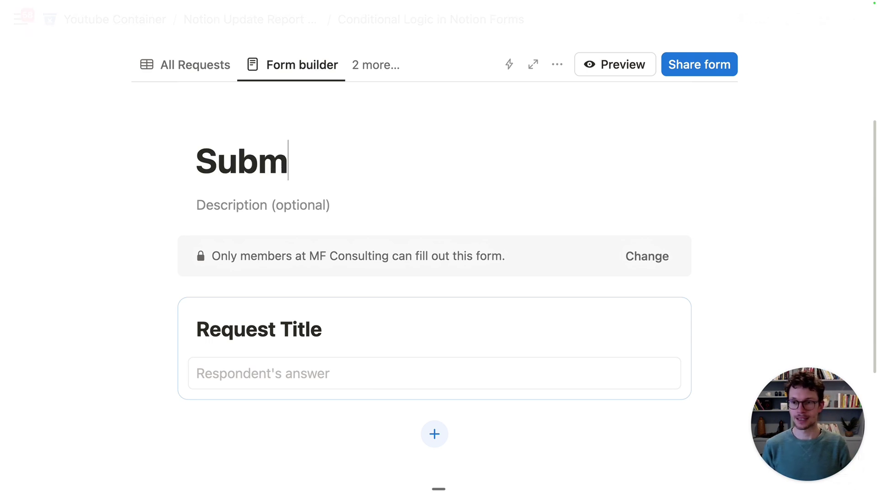
pyautogui.write('it your Design Request')
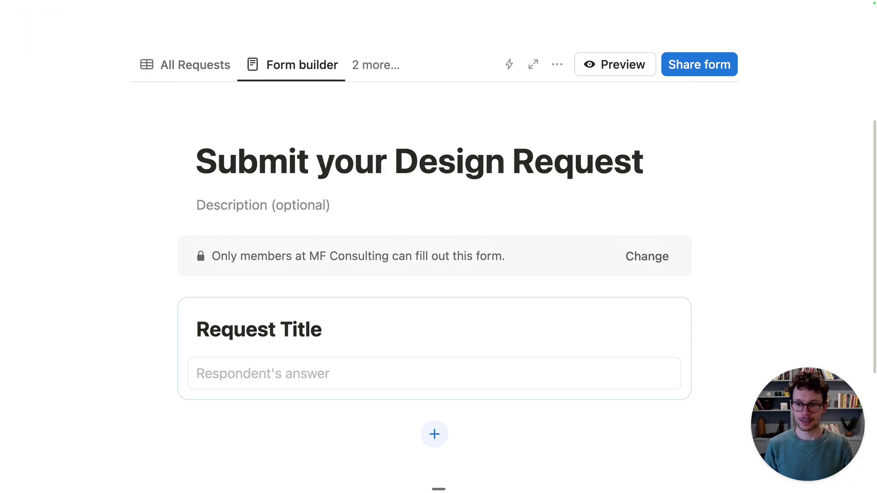
# Add a Request Type question below Request Title from the extra properties.
pyautogui.scroll(-4, 431, 274)
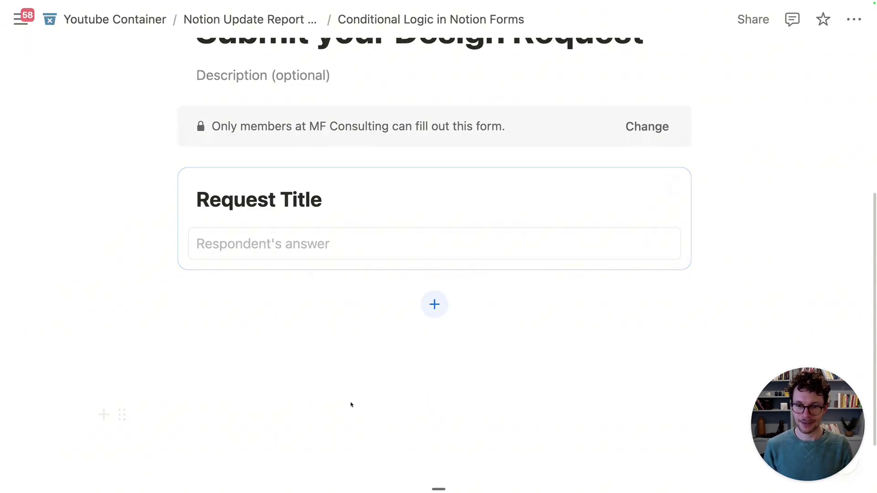
pyautogui.click(427, 303)
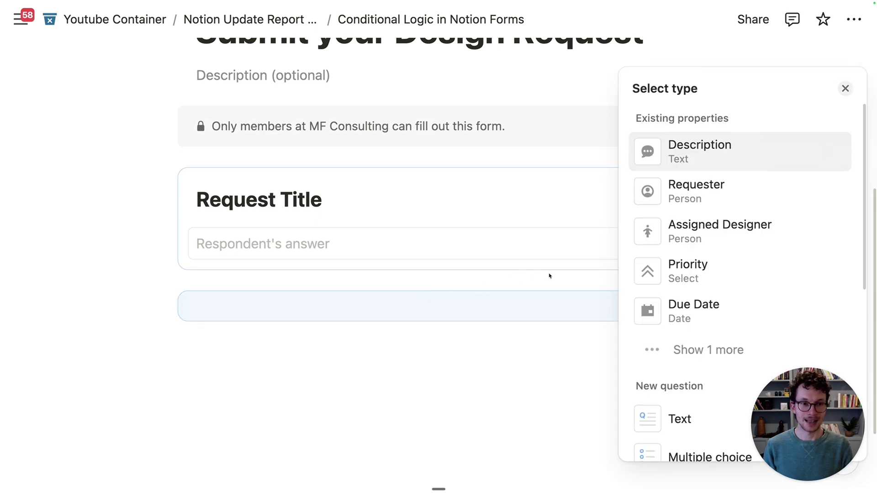
pyautogui.click(681, 350)
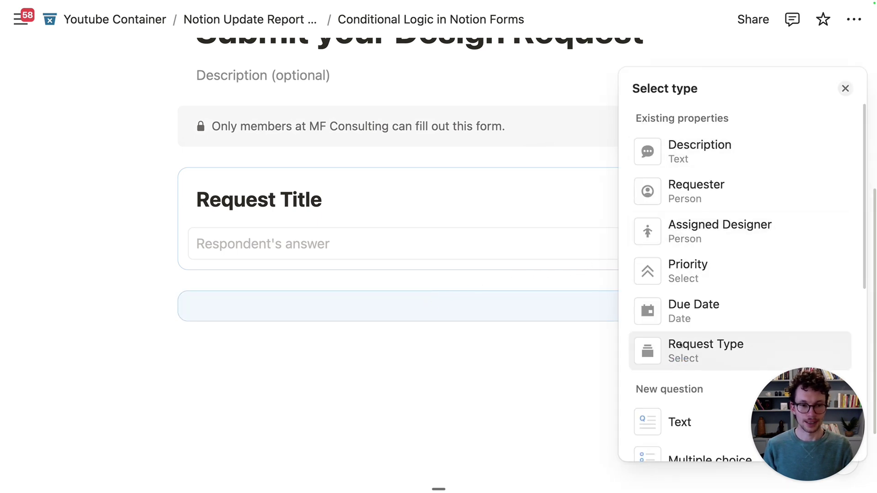
pyautogui.click(682, 345)
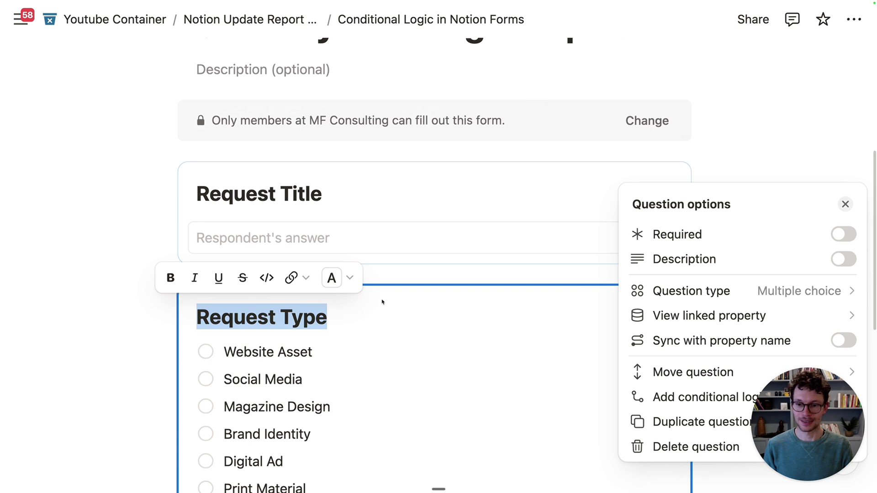
pyautogui.click(498, 264)
# Review the Request Type and Request Title question options, ending on Request Type's menu.
pyautogui.scroll(-5, 494, 263)
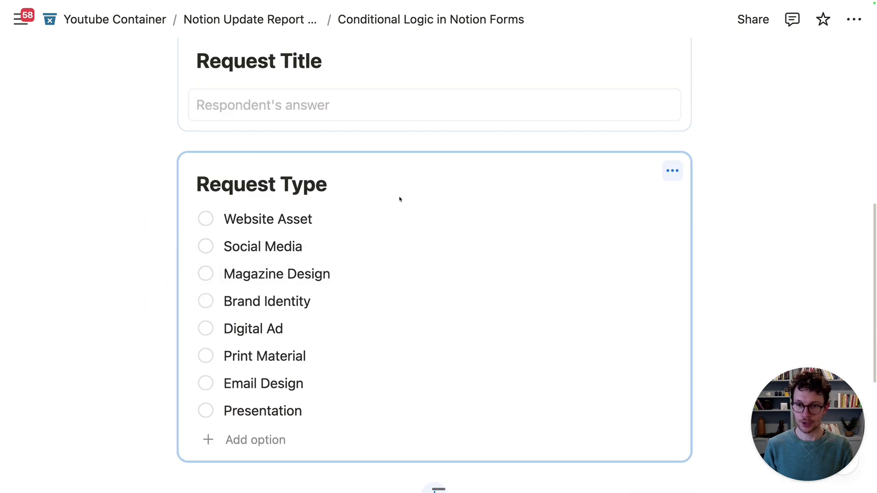
pyautogui.click(673, 115)
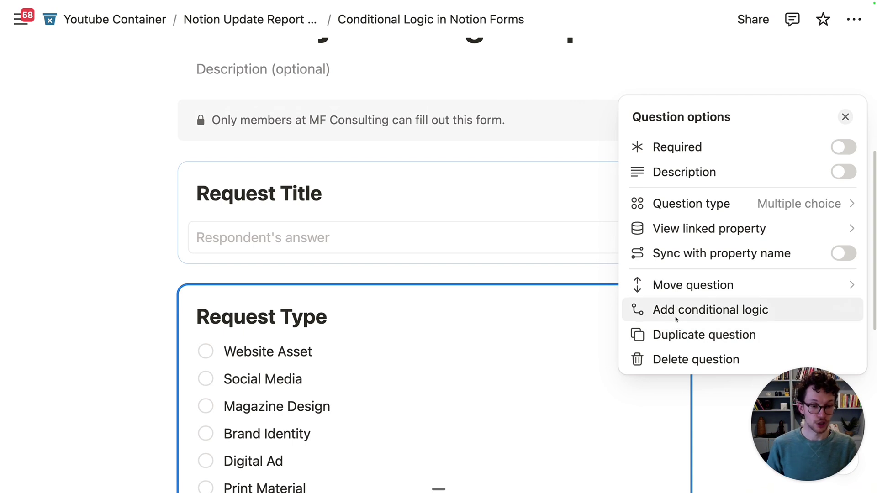
pyautogui.click(464, 274)
pyautogui.scroll(-3, 432, 277)
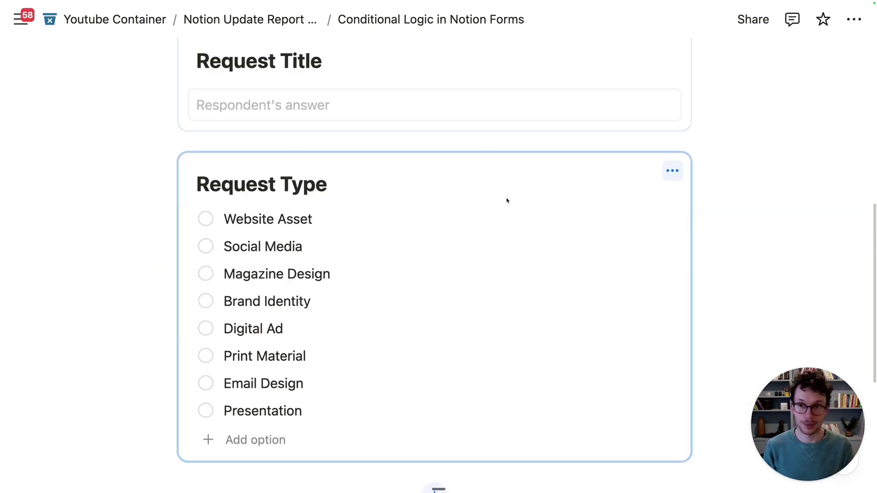
pyautogui.scroll(1, 507, 199)
pyautogui.scroll(1, 579, 166)
pyautogui.click(672, 146)
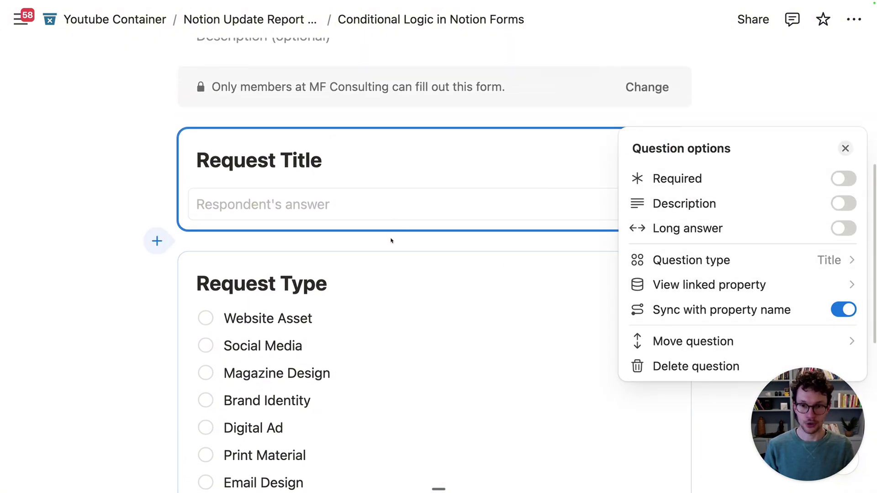
pyautogui.click(388, 239)
pyautogui.scroll(-1, 384, 239)
pyautogui.scroll(-3, 385, 240)
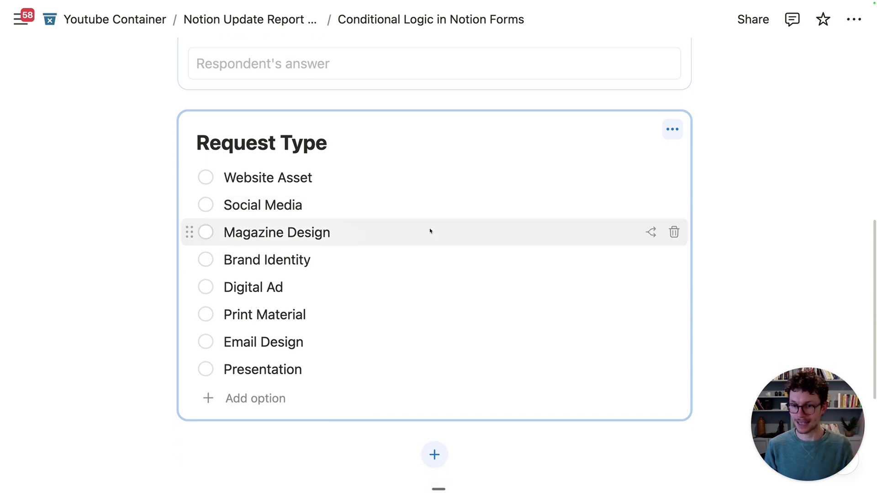
pyautogui.click(672, 130)
pyautogui.scroll(3, 658, 278)
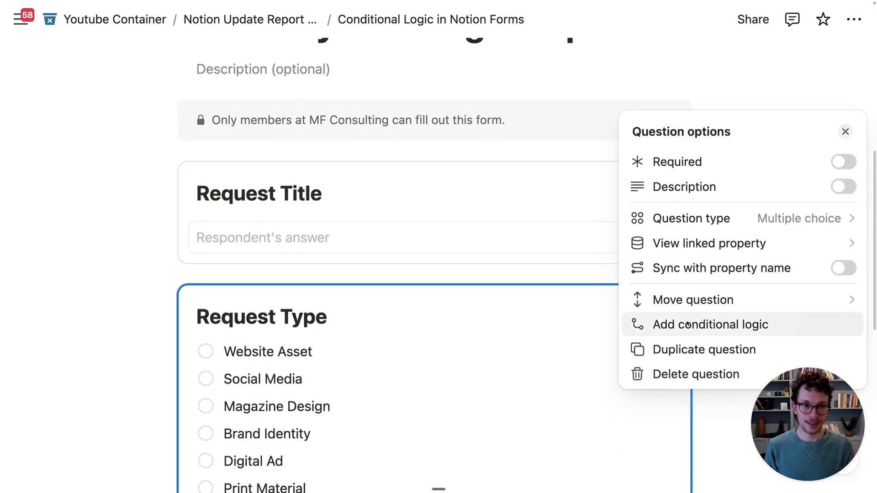
# Add conditional logic to Request Type triggered by Website Asset.
pyautogui.click(676, 323)
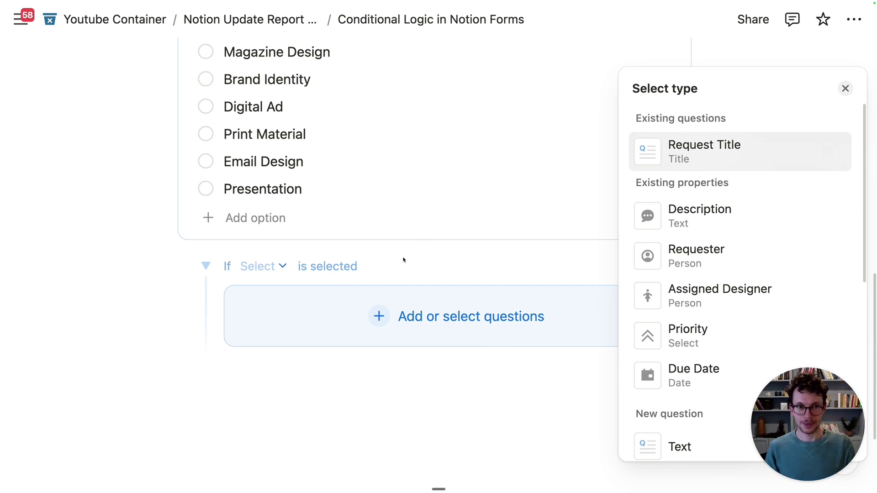
pyautogui.click(265, 266)
pyautogui.click(268, 266)
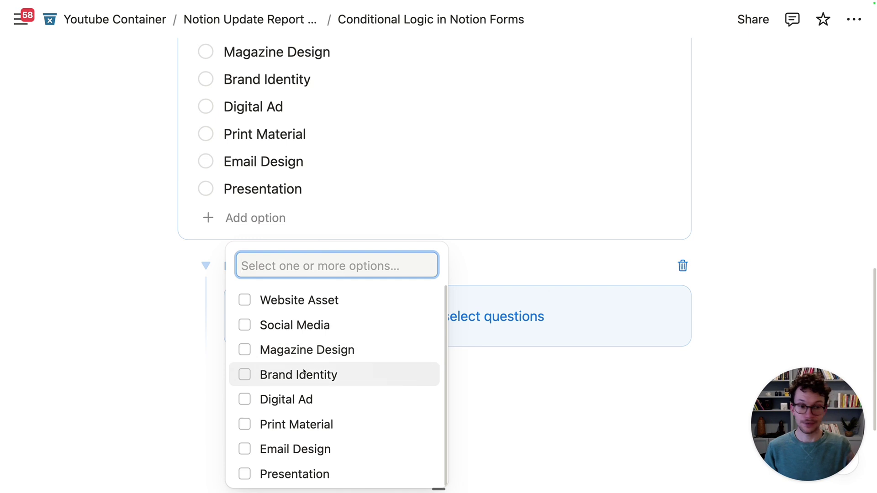
pyautogui.click(287, 300)
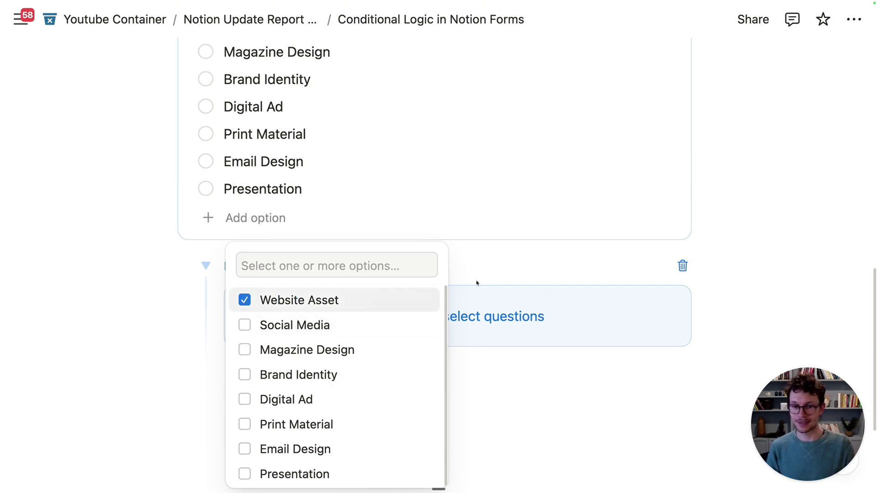
pyautogui.click(497, 280)
# Add a Text question 'What are the specific dimensions?' to the Website Asset branch.
pyautogui.click(379, 316)
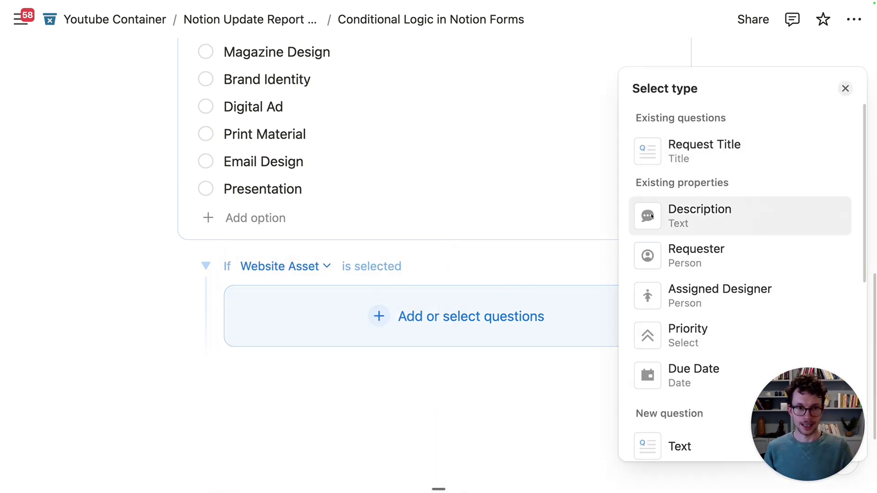
pyautogui.click(669, 446)
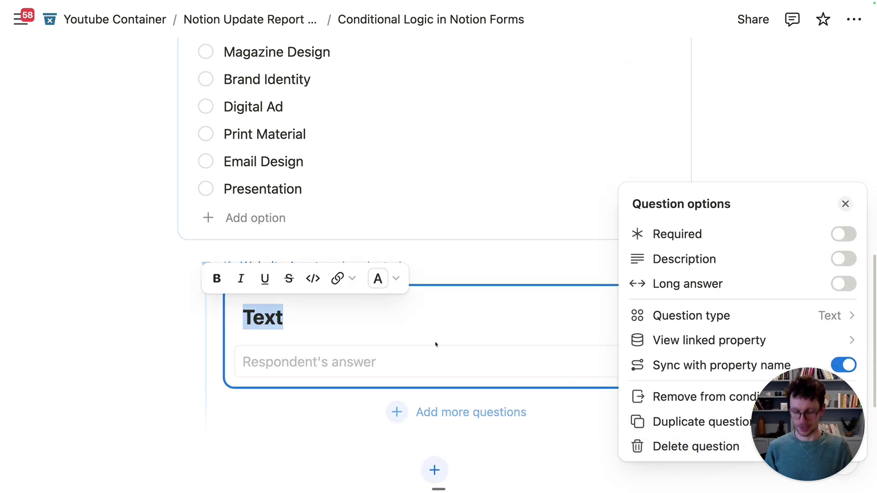
pyautogui.write('What are the specifics ')
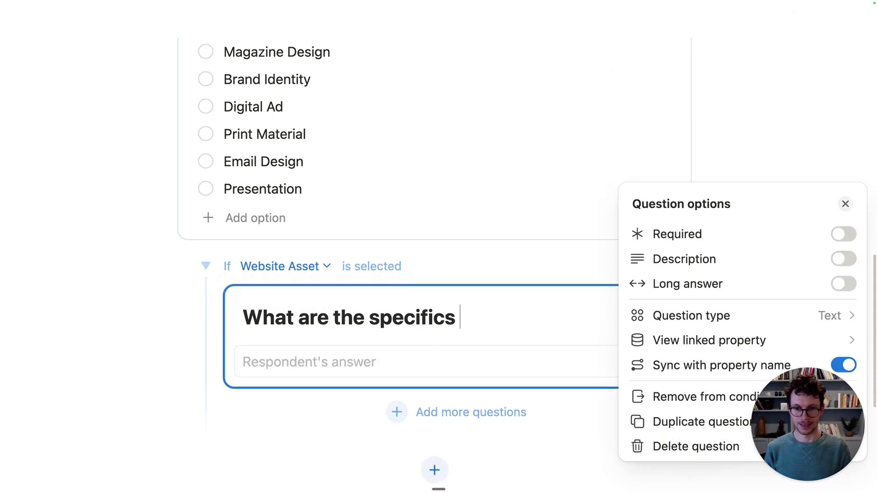
pyautogui.write('f')
pyautogui.press('BackSpace')
pyautogui.press('BackSpace')
pyautogui.press('BackSpace')
pyautogui.write('dimensions?')
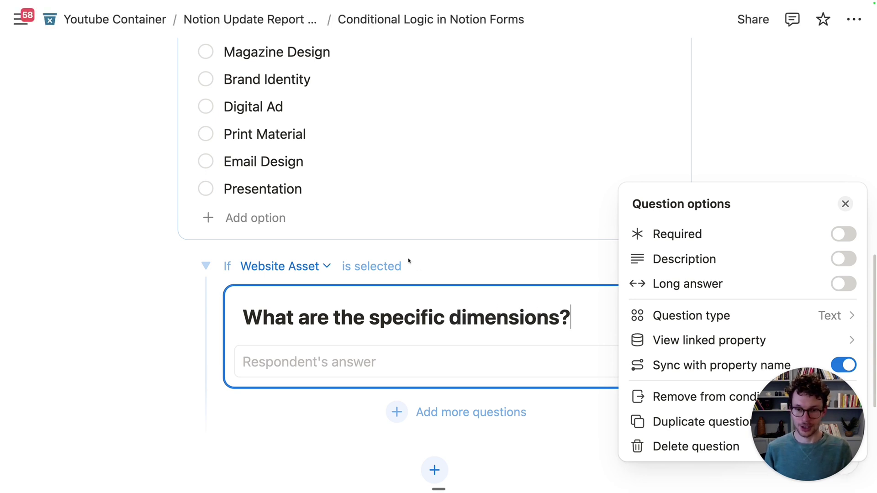
# Add another Request Type condition branch triggered by Print Material.
pyautogui.click(401, 277)
pyautogui.scroll(-3, 215, 208)
pyautogui.scroll(6, 215, 185)
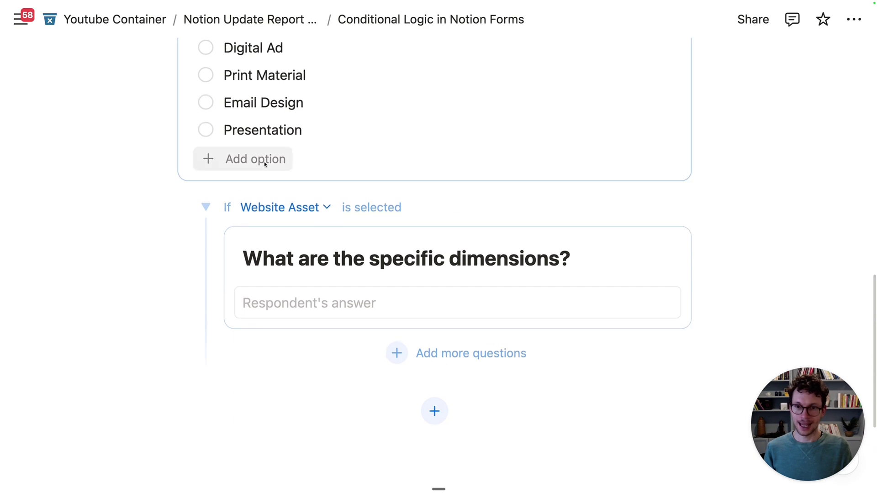
pyautogui.click(673, 71)
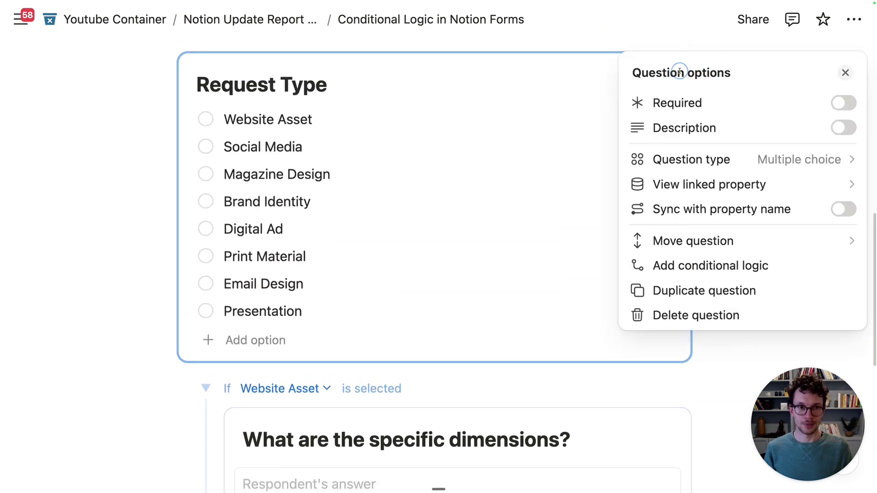
pyautogui.click(705, 264)
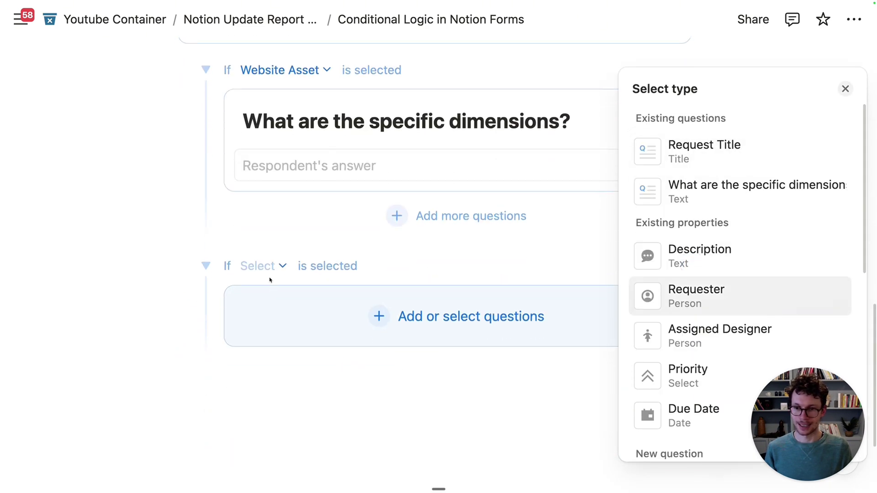
pyautogui.click(272, 268)
pyautogui.click(273, 265)
pyautogui.click(295, 425)
pyautogui.click(127, 314)
pyautogui.scroll(1, 184, 320)
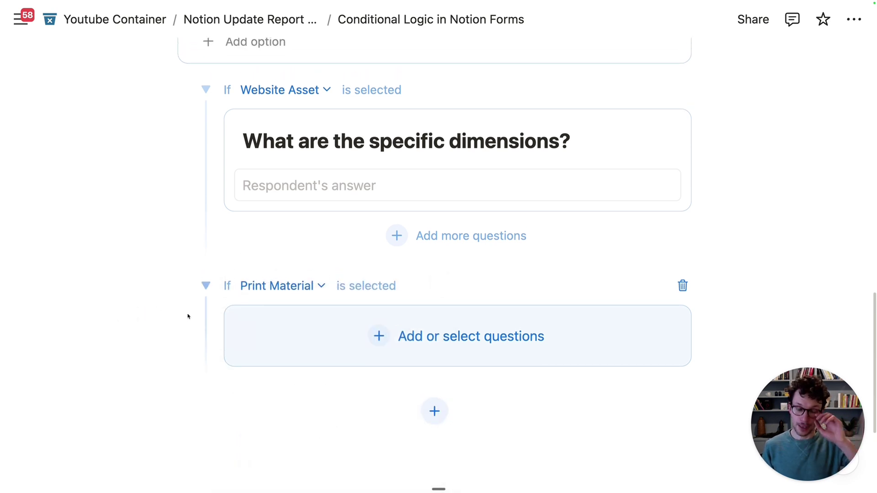
# Scroll up through the finished form back to the page title.
pyautogui.scroll(2, 194, 307)
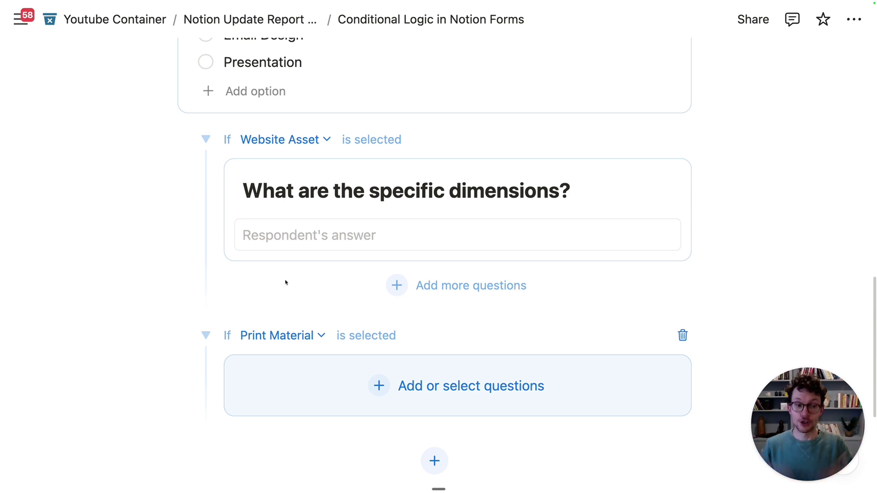
pyautogui.scroll(10, 247, 269)
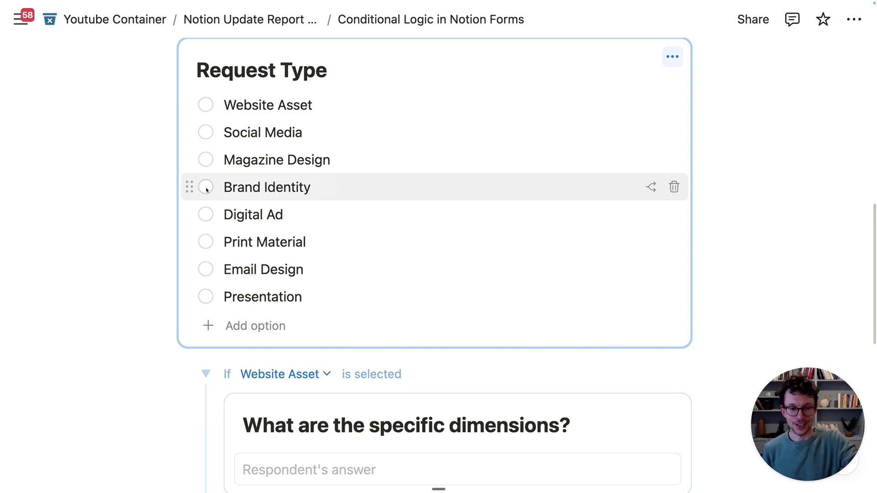
pyautogui.scroll(-5, 206, 189)
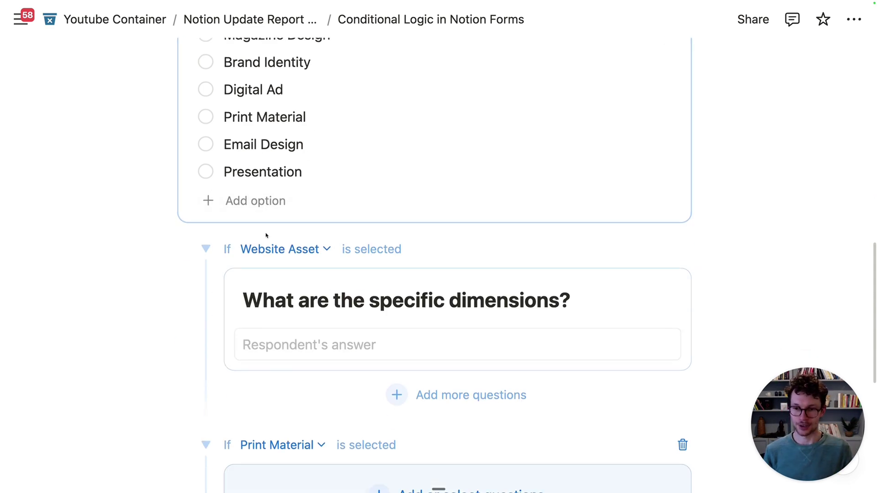
pyautogui.scroll(7, 274, 305)
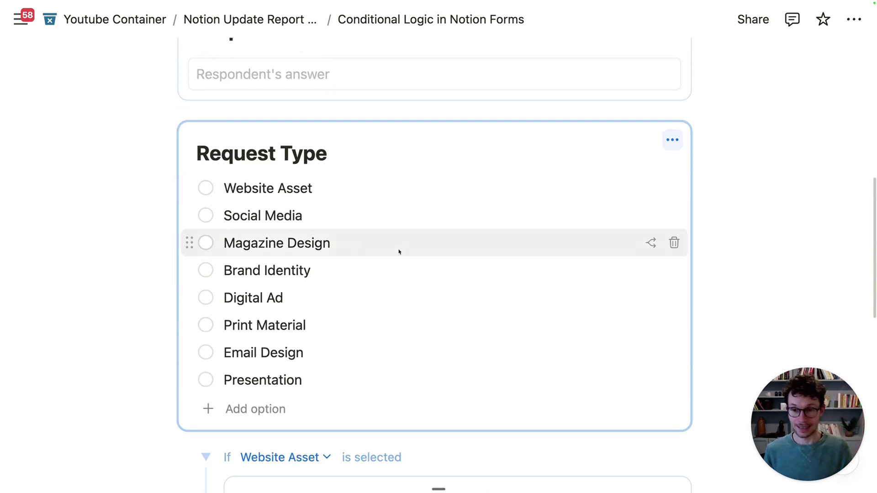
pyautogui.scroll(-7, 407, 258)
pyautogui.scroll(4, 272, 340)
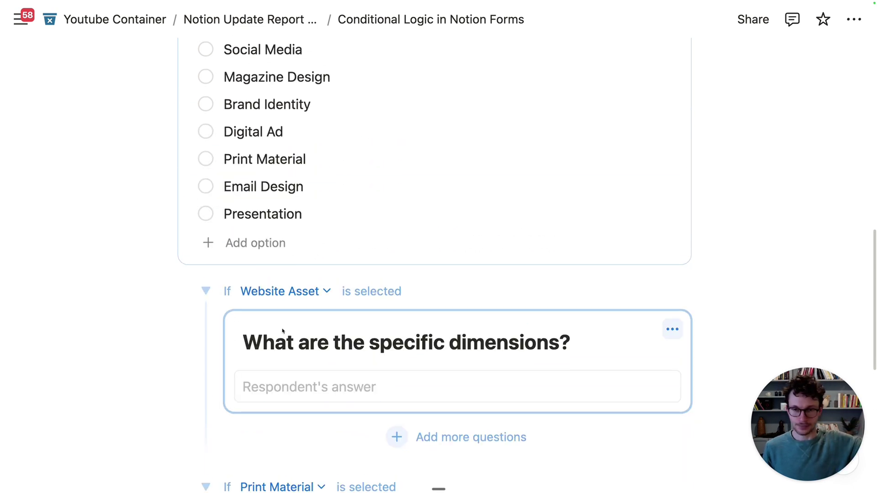
pyautogui.scroll(2, 282, 331)
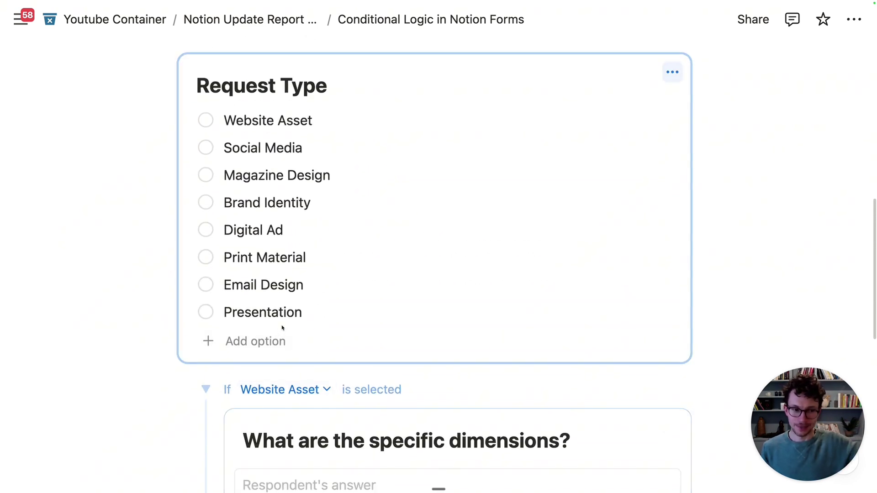
pyautogui.scroll(1, 281, 329)
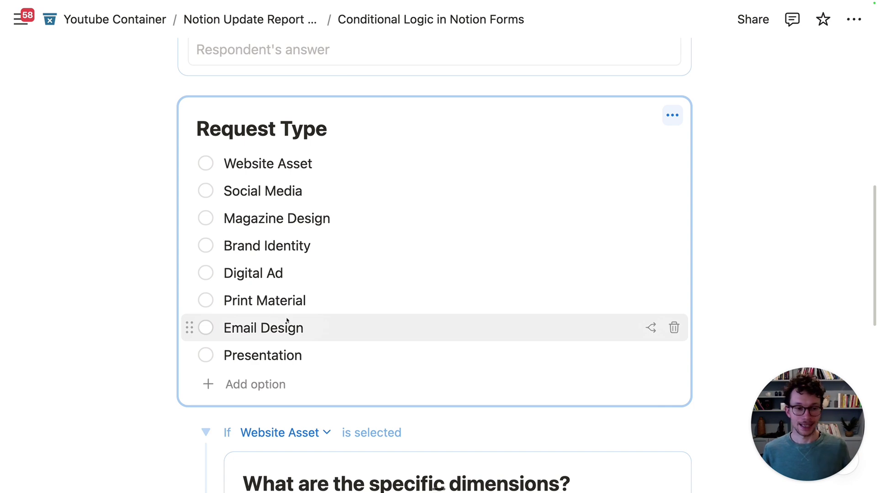
pyautogui.scroll(-4, 290, 311)
pyautogui.scroll(4, 289, 307)
pyautogui.scroll(5, 291, 312)
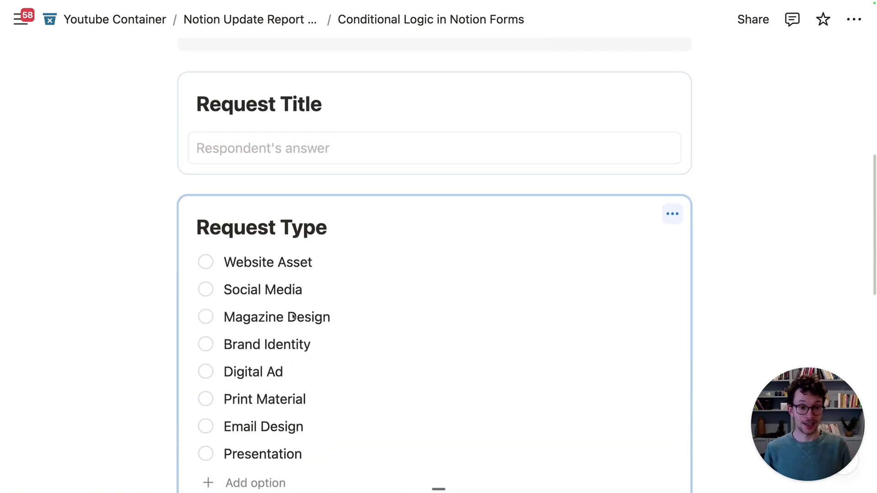
pyautogui.scroll(2, 294, 313)
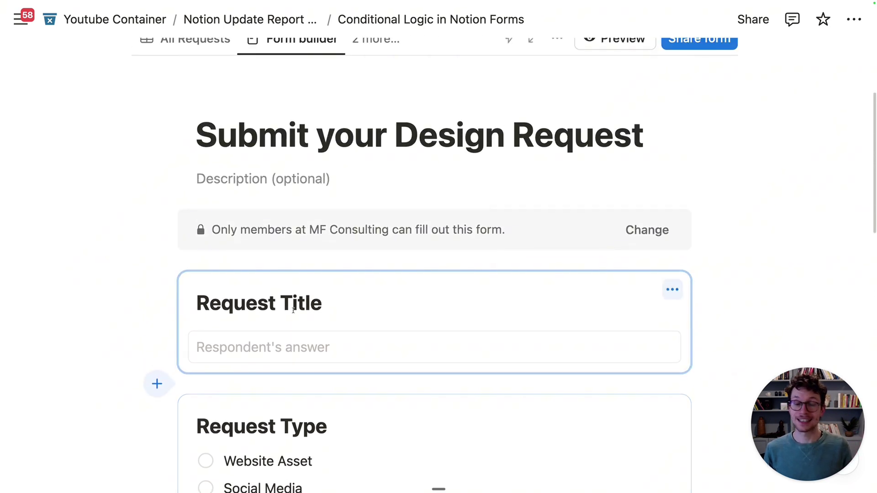
pyautogui.scroll(-2, 294, 310)
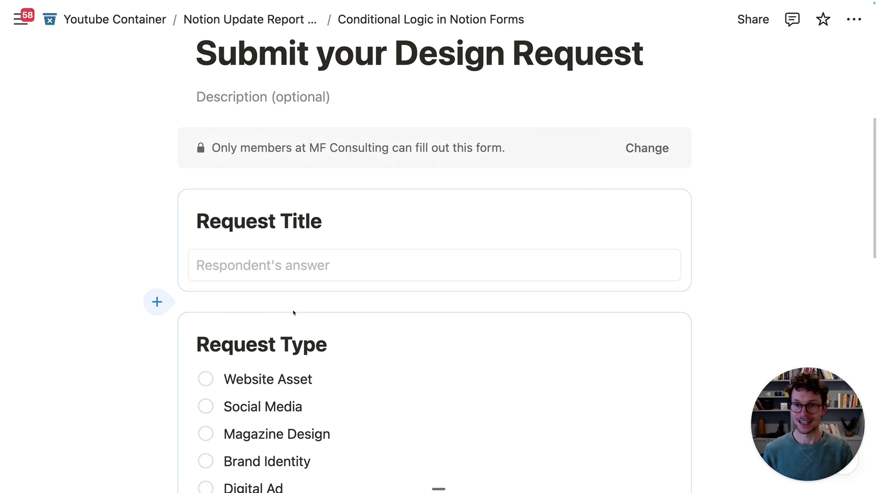
pyautogui.scroll(5, 294, 312)
pyautogui.scroll(3, 295, 315)
# Flip the requests database between All Requests and Kanban by Status, ending on All Requests.
pyautogui.click(206, 213)
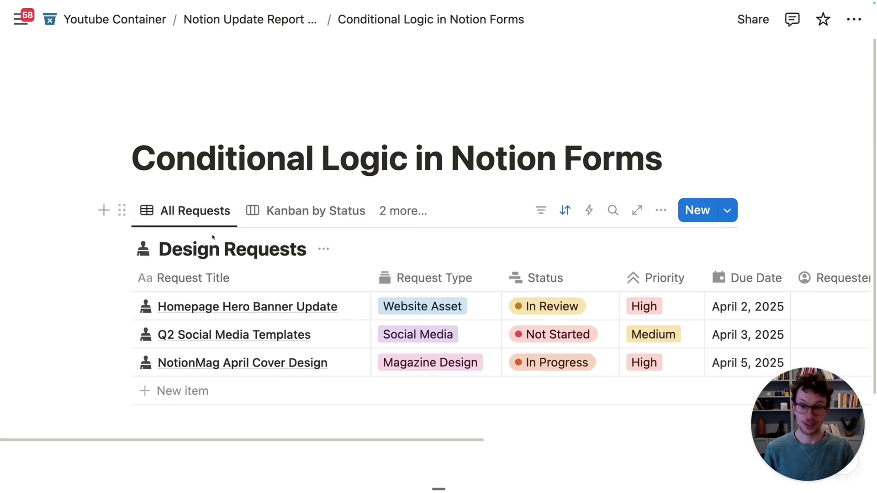
pyautogui.scroll(-2, 212, 236)
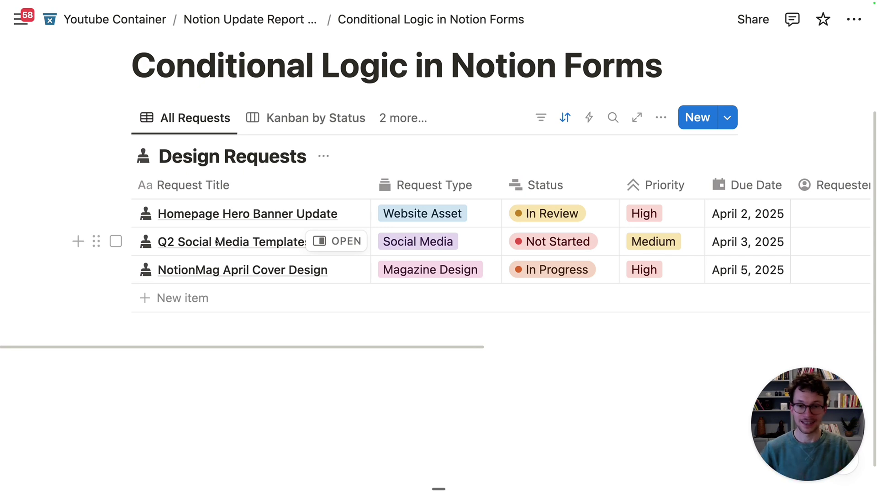
pyautogui.scroll(3, 359, 251)
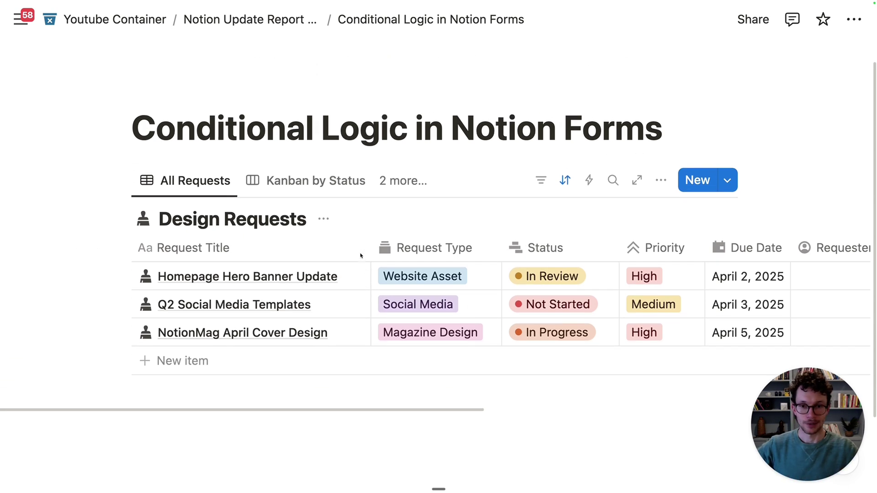
pyautogui.click(308, 190)
pyautogui.scroll(-3, 377, 275)
pyautogui.click(219, 86)
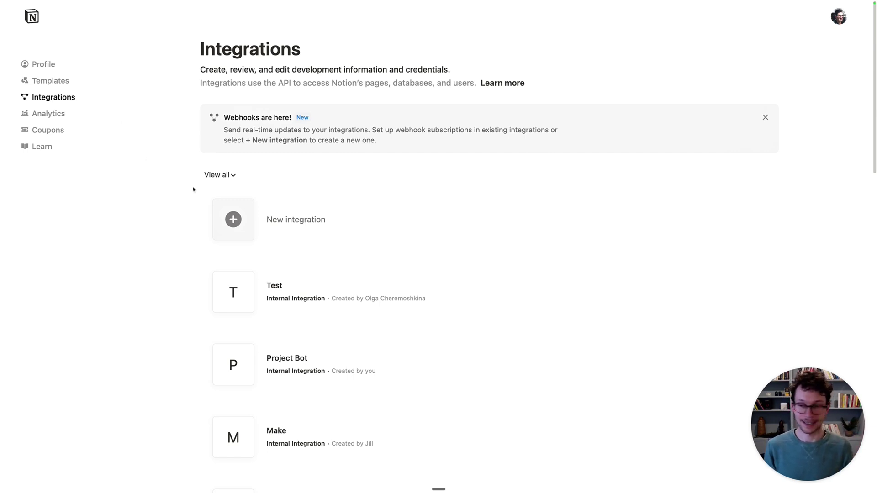
# Create a new internal integration named 'Video Test' for the MF Consulting workspace.
pyautogui.click(274, 232)
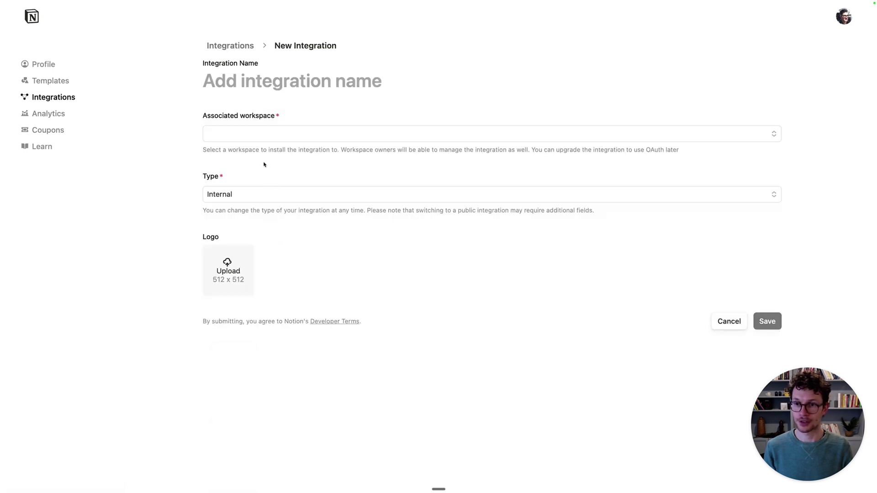
pyautogui.click(272, 130)
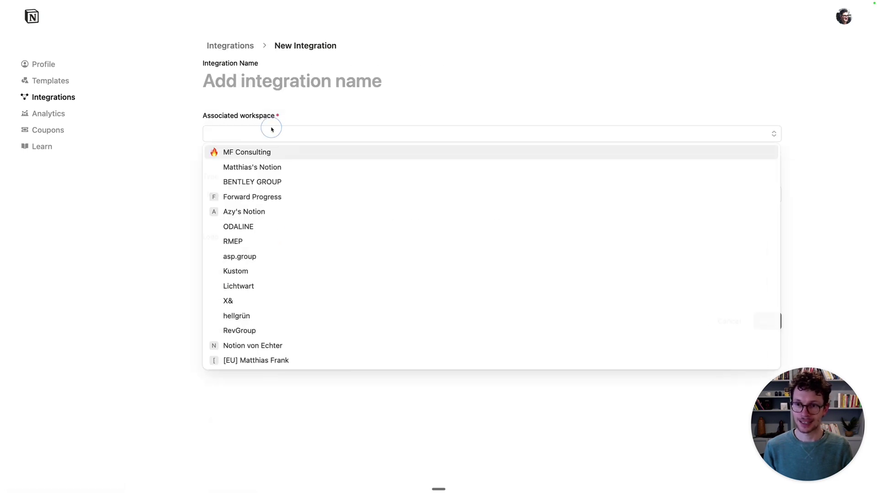
pyautogui.click(260, 152)
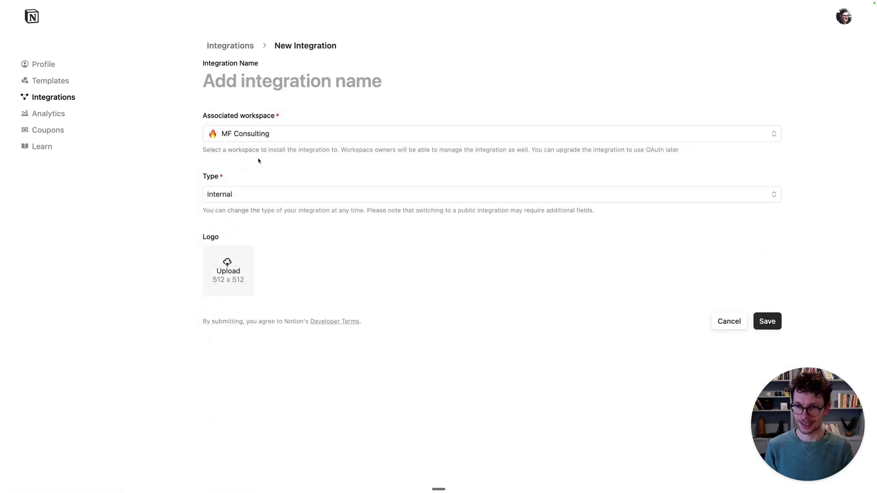
pyautogui.click(759, 323)
pyautogui.click(308, 90)
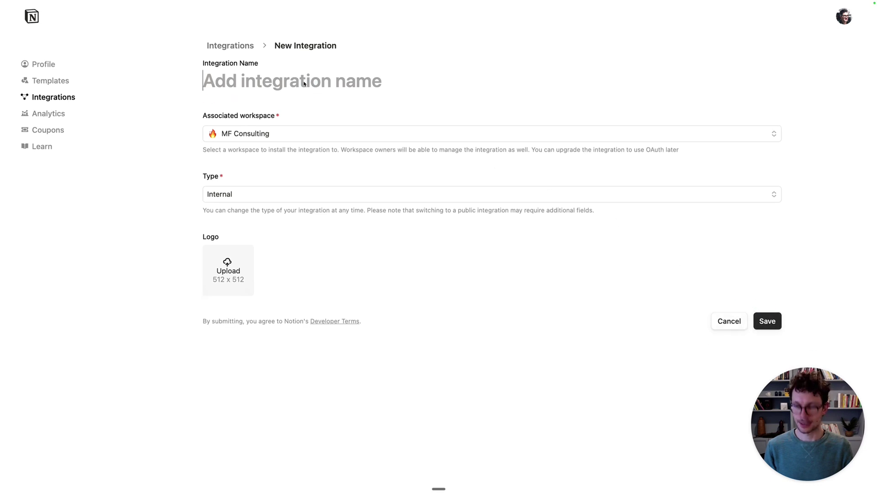
pyautogui.write('Video Test')
pyautogui.click(767, 317)
# Open the Video Test integration's settings and view its Webhooks section.
pyautogui.click(436, 274)
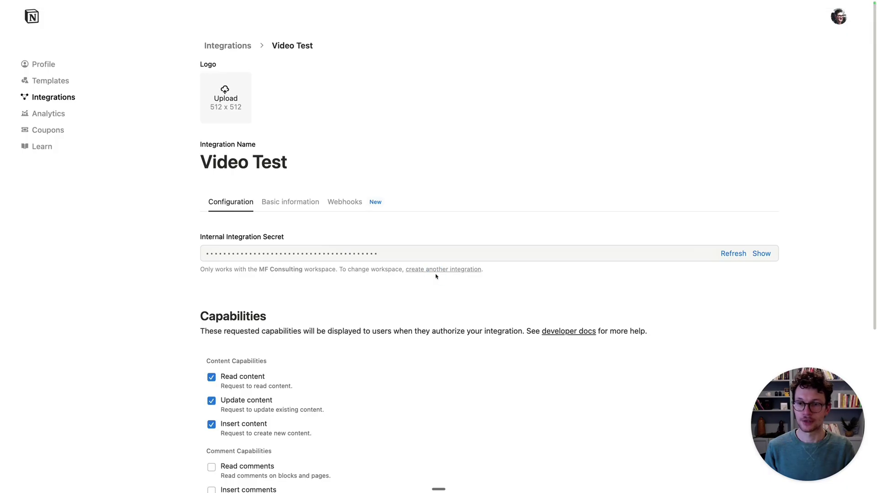
pyautogui.scroll(-2, 401, 274)
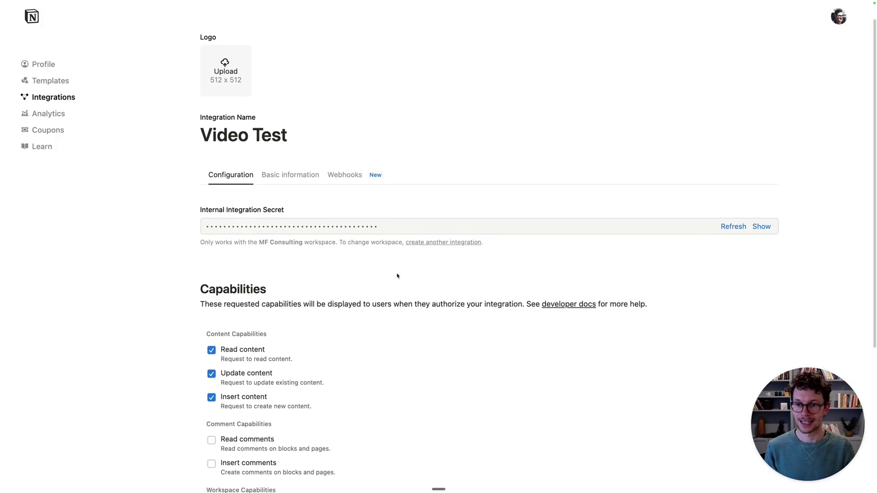
pyautogui.click(352, 163)
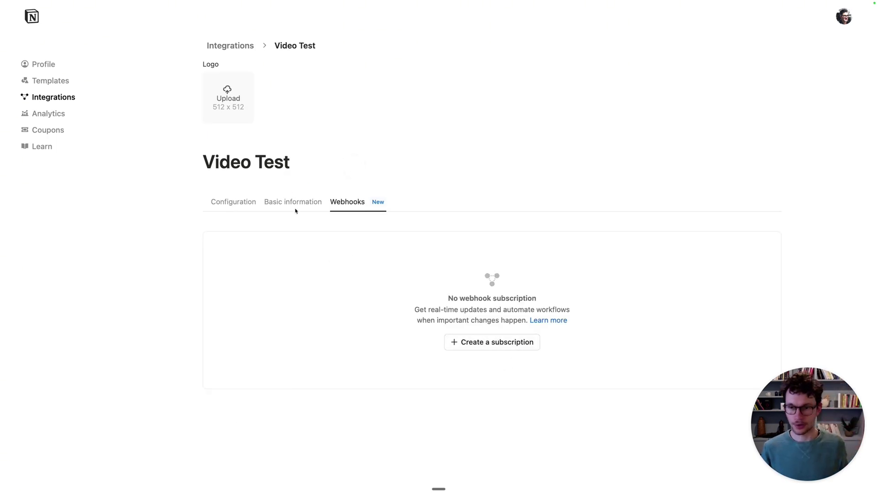
# Start a webhook subscription and review the Page event types, then collapse the Page group.
pyautogui.click(478, 345)
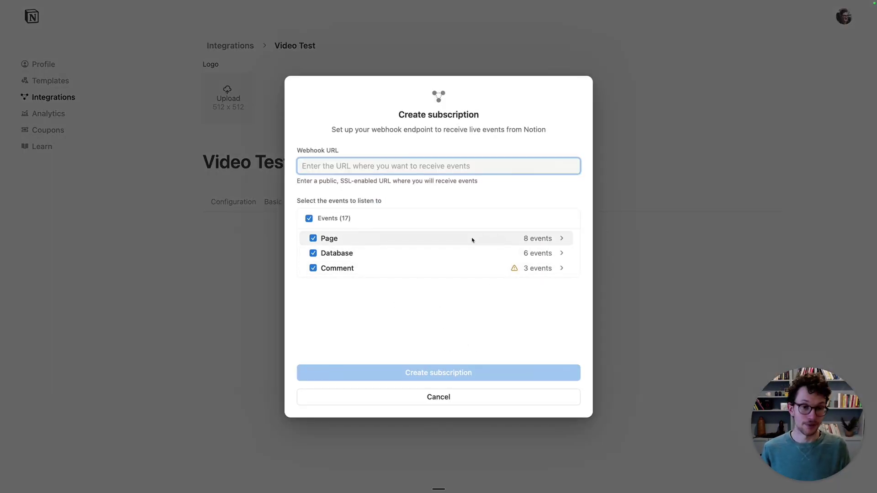
pyautogui.click(438, 238)
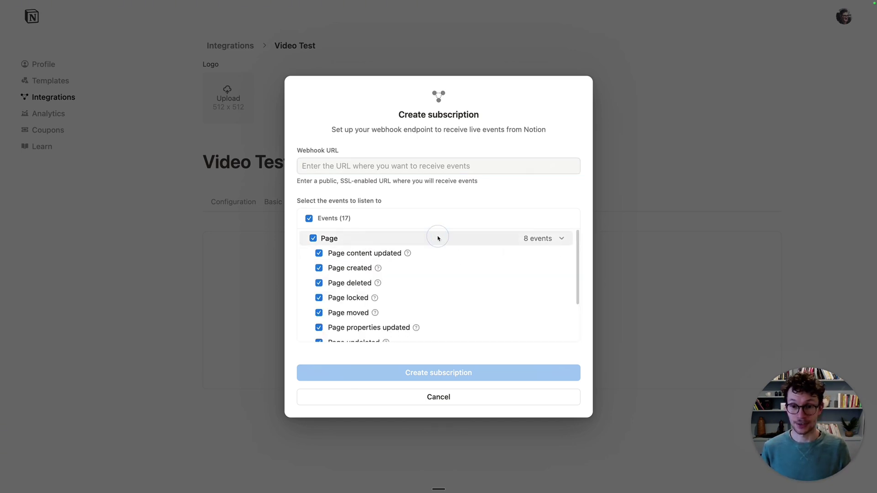
pyautogui.moveTo(393, 255)
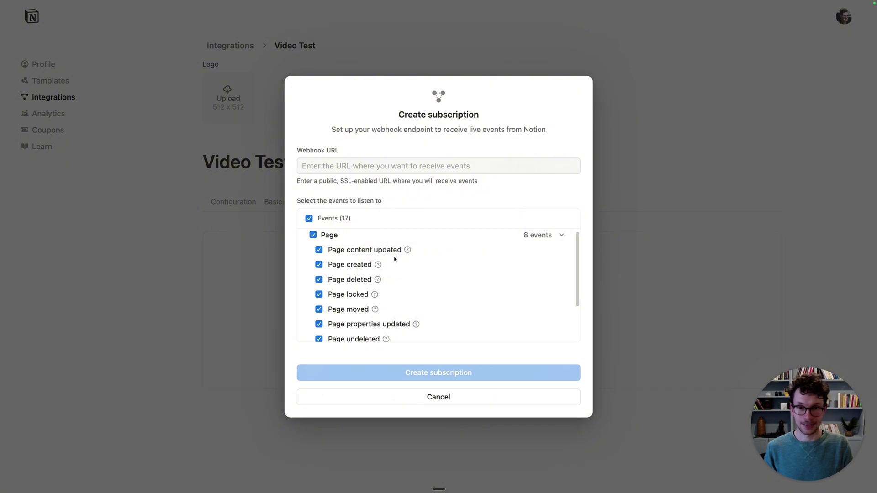
pyautogui.scroll(-1, 363, 269)
pyautogui.scroll(-3, 360, 277)
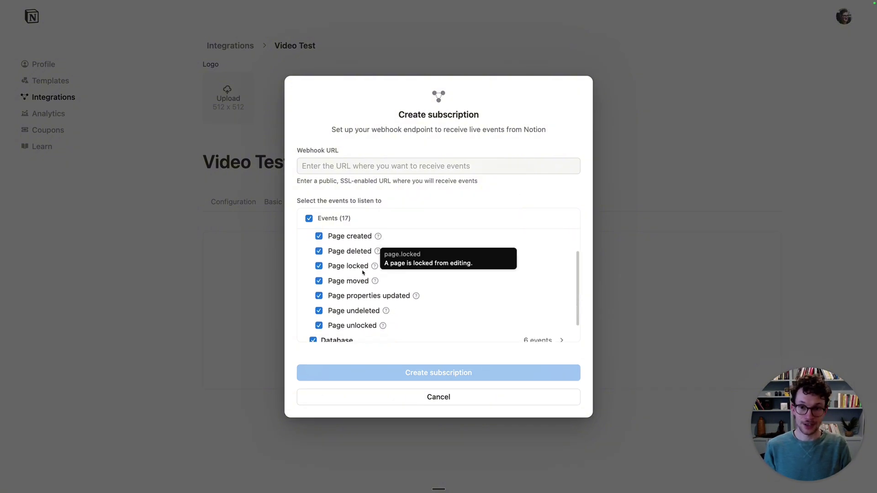
pyautogui.scroll(4, 363, 274)
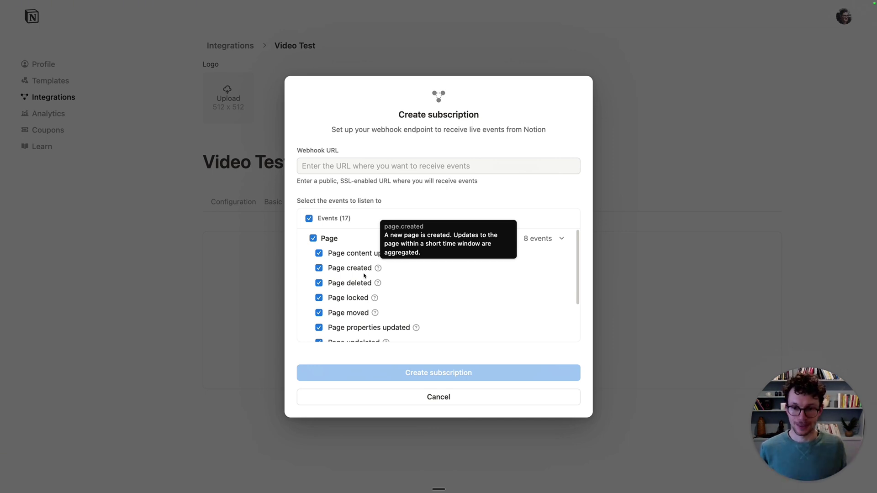
pyautogui.scroll(-1, 355, 319)
pyautogui.scroll(1, 402, 274)
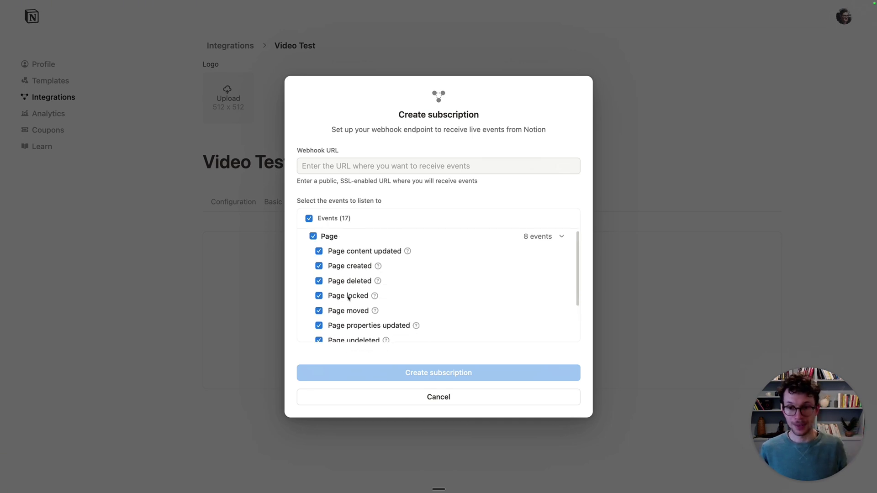
pyautogui.click(461, 243)
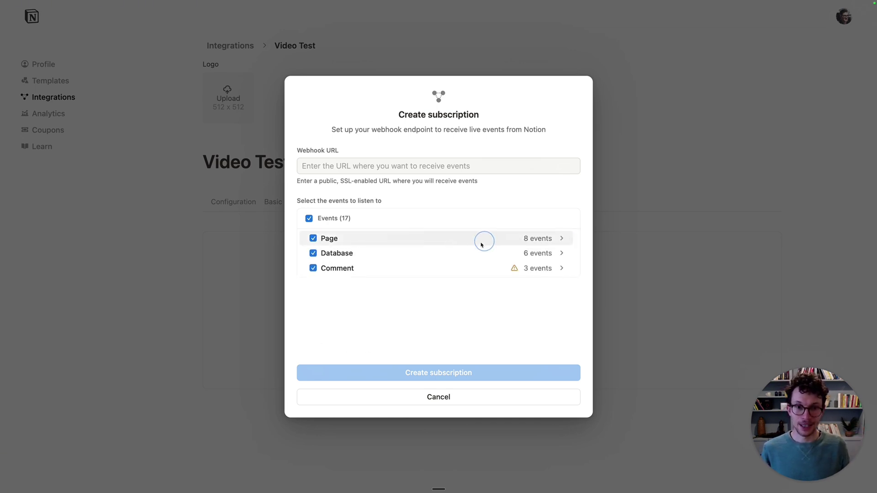
# Expand the Database group to review its six events, then collapse it again.
pyautogui.click(370, 258)
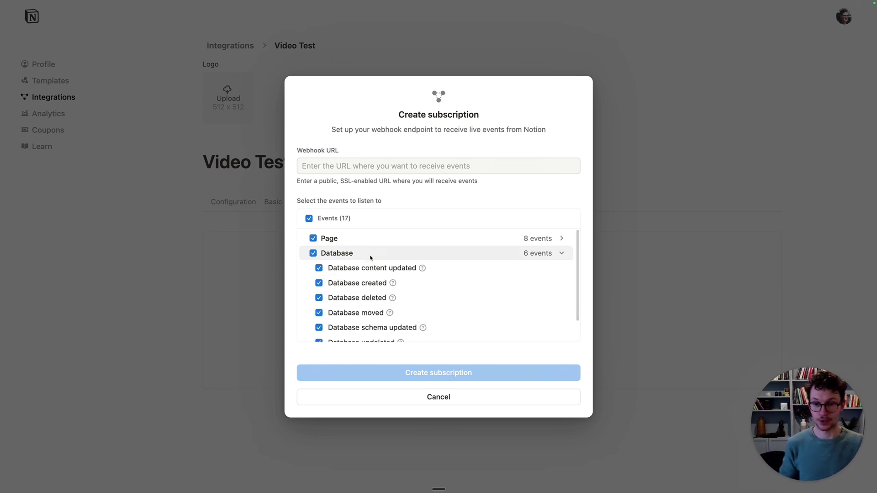
pyautogui.scroll(-1, 372, 279)
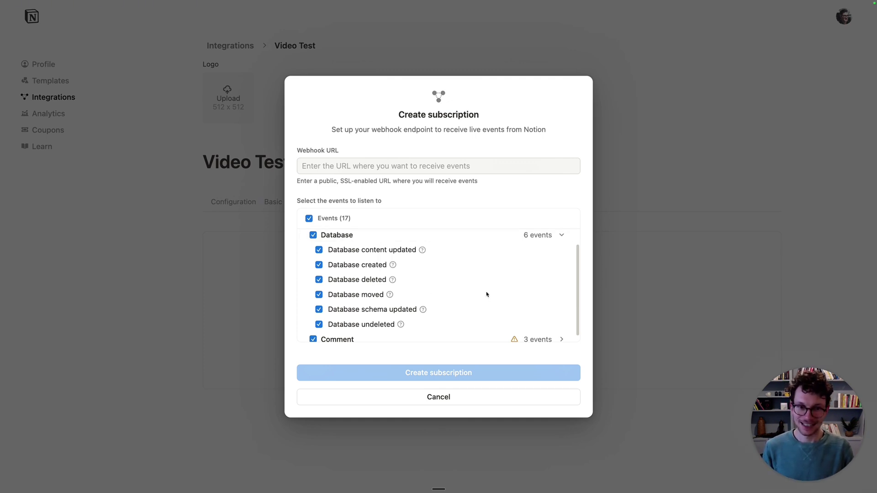
pyautogui.scroll(2, 457, 274)
pyautogui.click(502, 241)
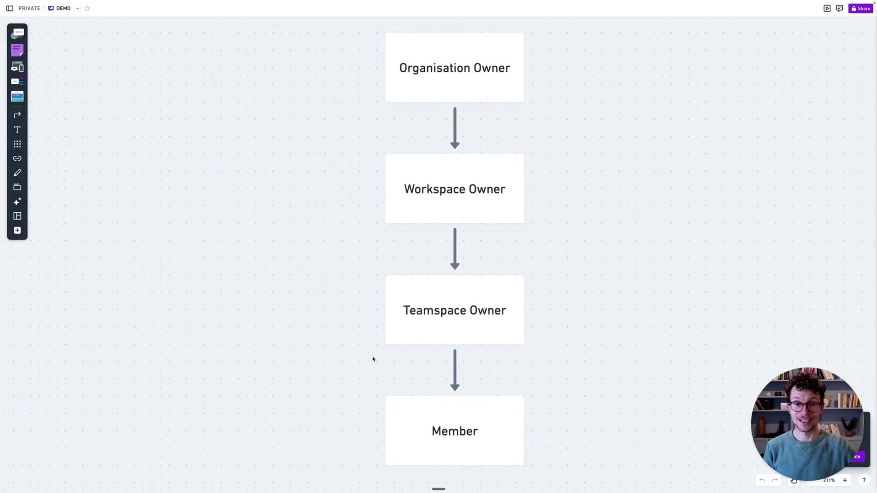
# Highlight the Organisation Owner, Workspace Owner and Teamspace Owner boxes in turn, deselecting after each.
pyautogui.click(261, 300)
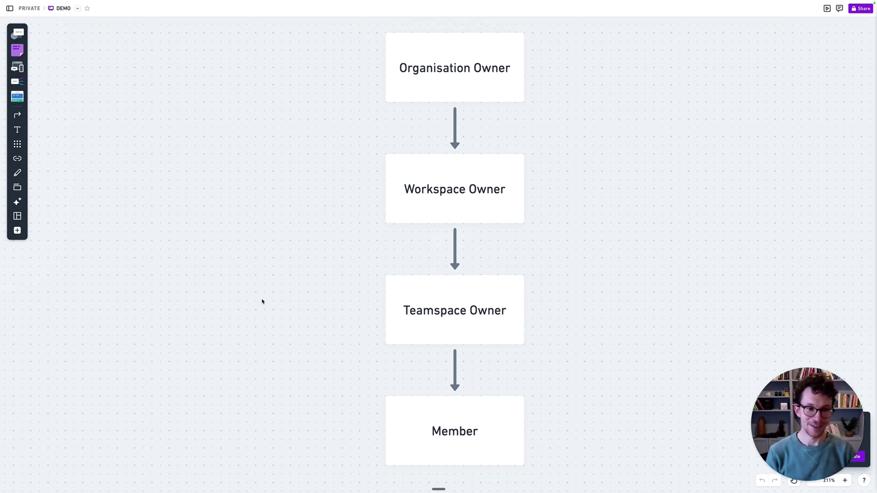
pyautogui.moveTo(300, 47); pyautogui.dragTo(567, 96)
pyautogui.click(583, 100)
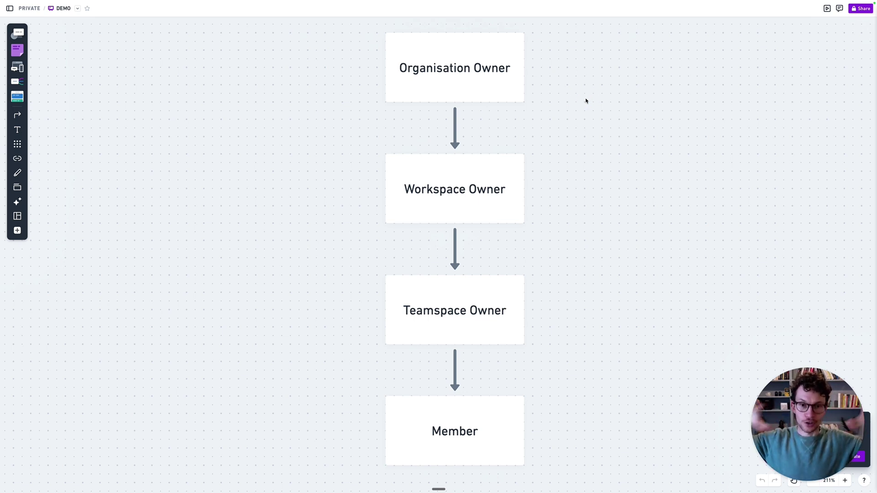
pyautogui.moveTo(618, 183); pyautogui.dragTo(470, 180)
pyautogui.click(547, 205)
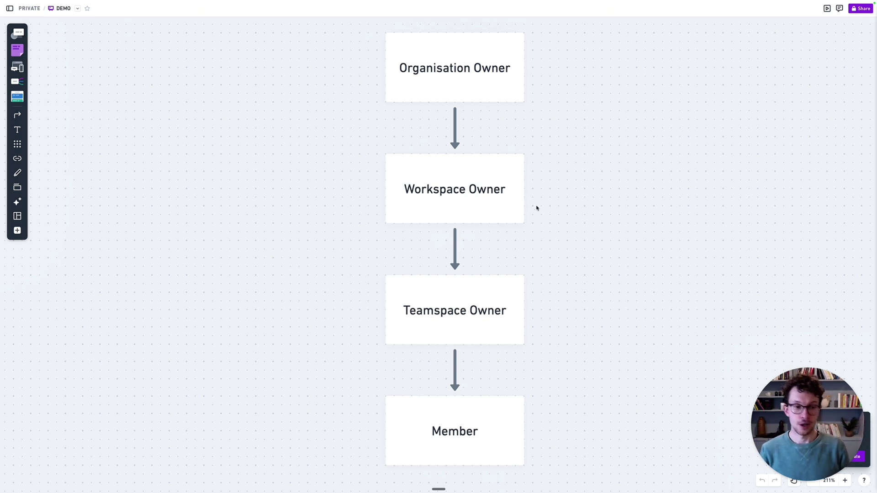
pyautogui.moveTo(570, 300); pyautogui.dragTo(495, 303)
pyautogui.click(617, 324)
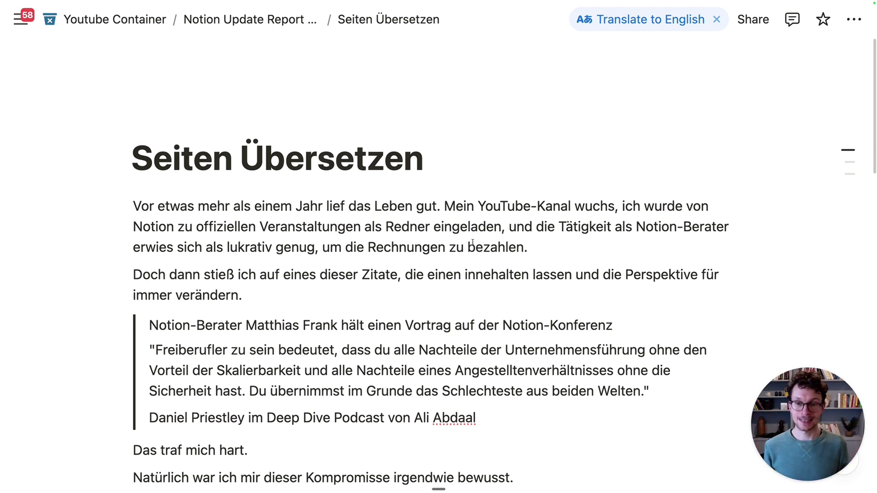
pyautogui.scroll(-2, 322, 91)
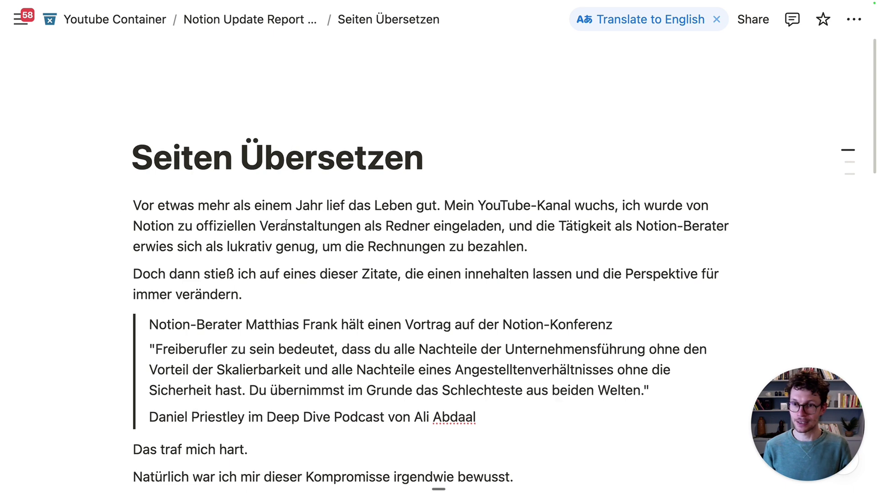
pyautogui.moveTo(141, 151); pyautogui.dragTo(376, 254)
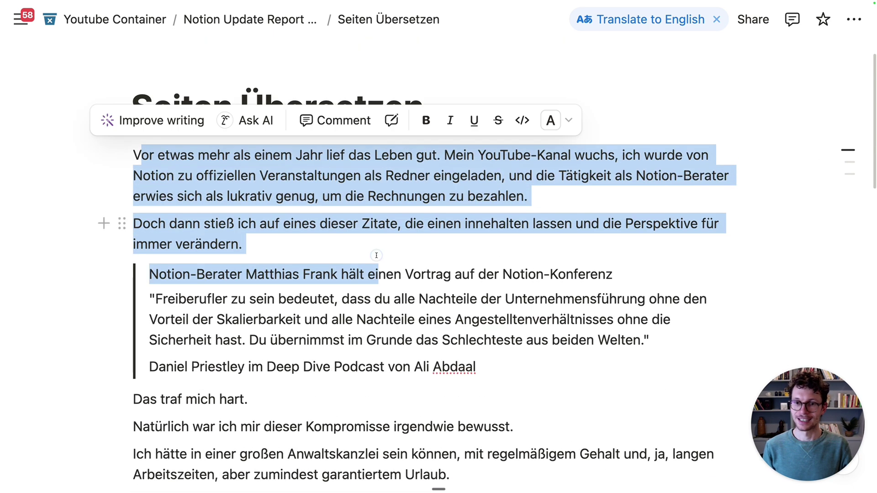
pyautogui.click(376, 255)
pyautogui.scroll(2, 618, 80)
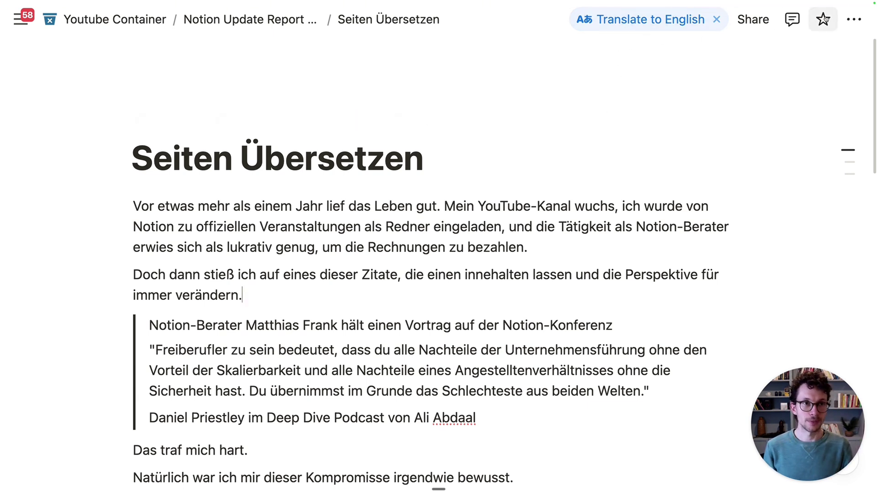
pyautogui.click(854, 19)
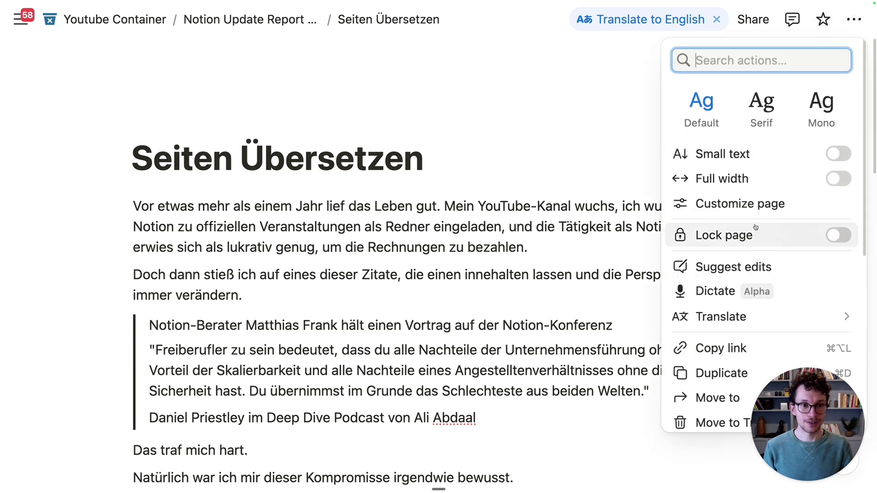
pyautogui.scroll(-2, 731, 247)
pyautogui.click(724, 277)
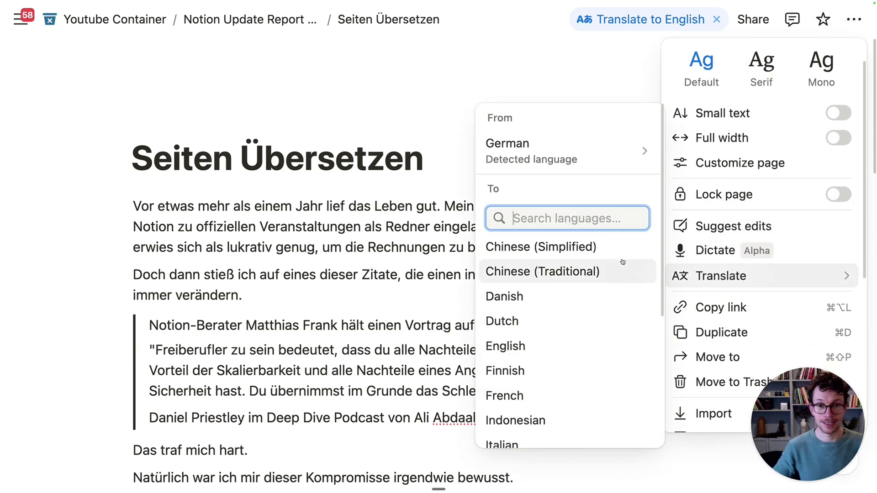
pyautogui.click(573, 156)
pyautogui.click(629, 156)
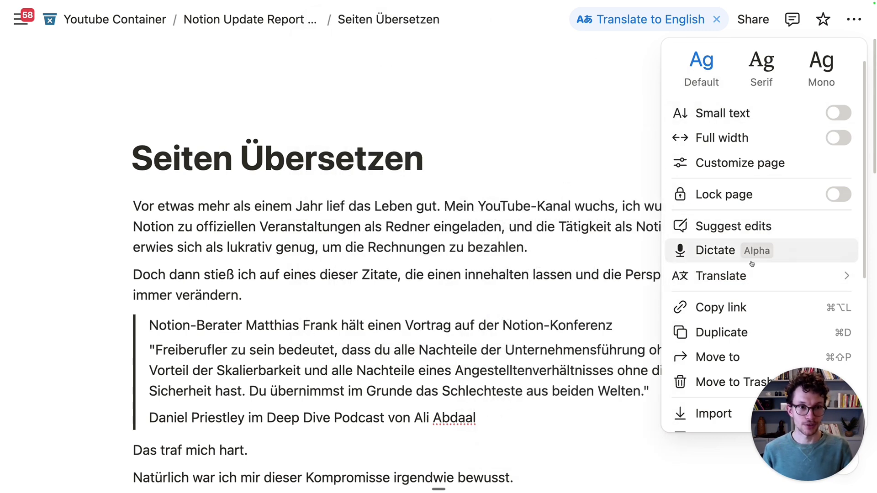
pyautogui.click(726, 276)
pyautogui.scroll(-5, 533, 350)
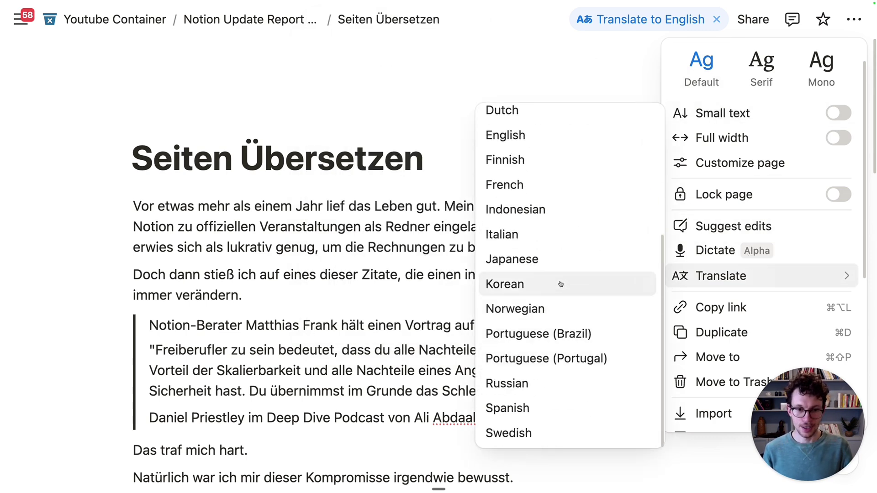
pyautogui.scroll(5, 559, 281)
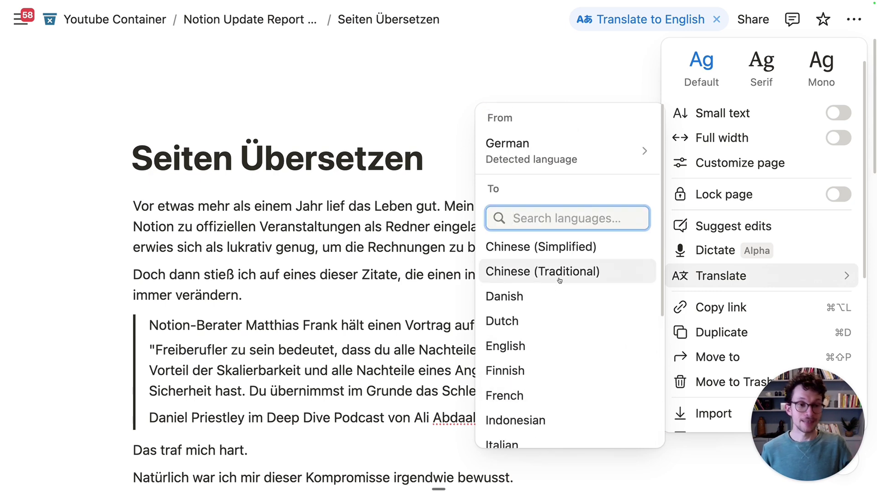
pyautogui.click(566, 157)
pyautogui.click(612, 59)
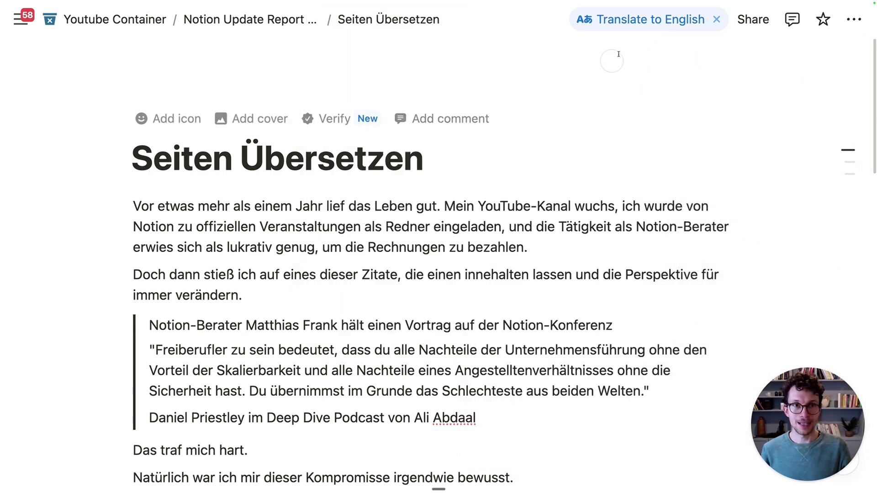
# Translate the German page into English, then return to the German original.
pyautogui.click(630, 19)
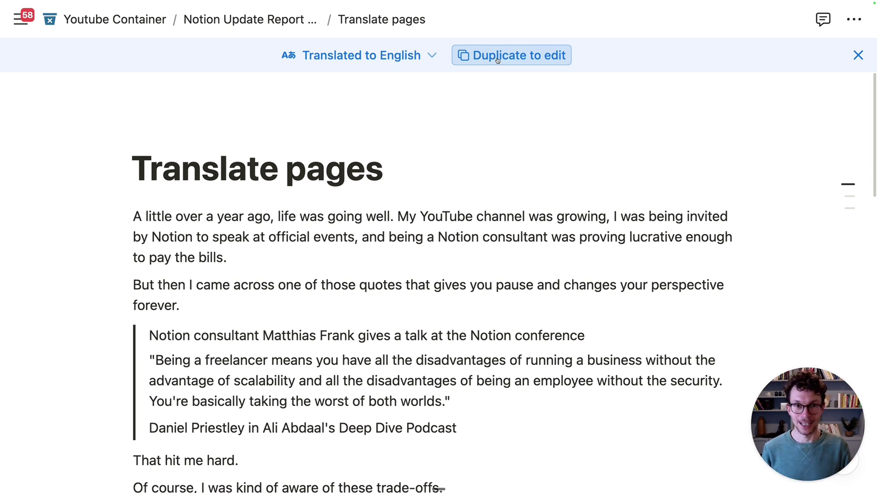
pyautogui.click(854, 59)
pyautogui.scroll(-1, 461, 322)
pyautogui.scroll(1, 461, 322)
pyautogui.scroll(-1, 446, 352)
pyautogui.scroll(1, 443, 353)
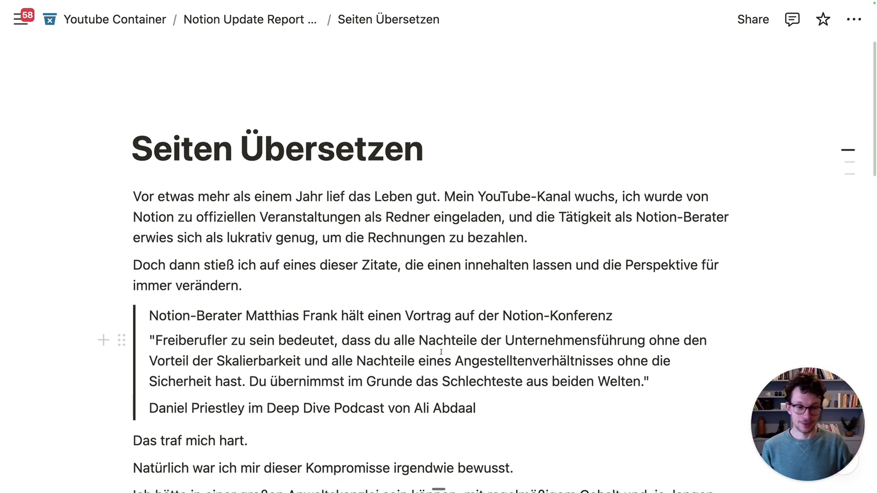
# Select a passage of the German page's text, then clear the selection.
pyautogui.scroll(-2, 441, 352)
pyautogui.moveTo(280, 109); pyautogui.dragTo(369, 258)
pyautogui.scroll(2, 369, 258)
pyautogui.click(365, 305)
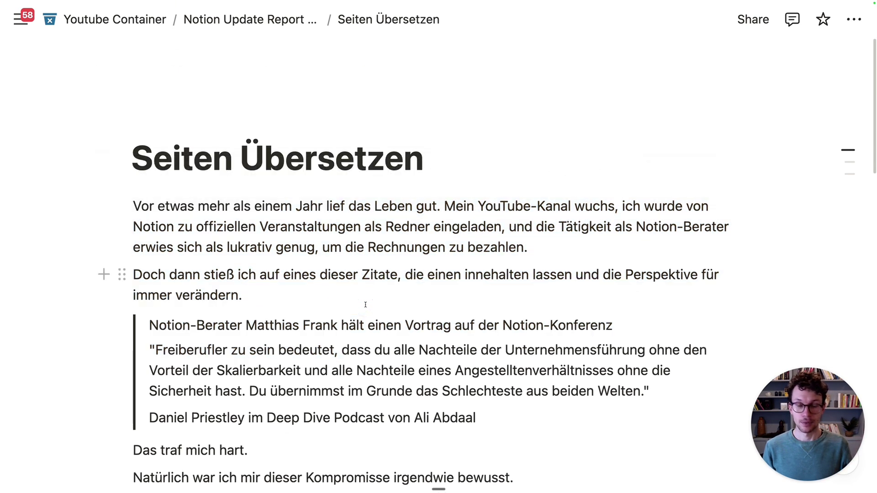
pyautogui.scroll(-2, 365, 305)
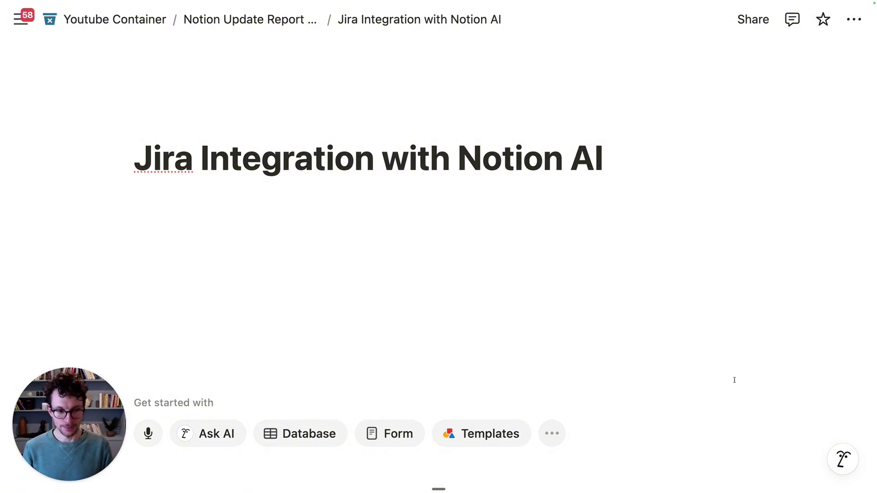
# Open the Notion AI chat and its ••• options menu listing connectors like GitHub.
pyautogui.click(850, 461)
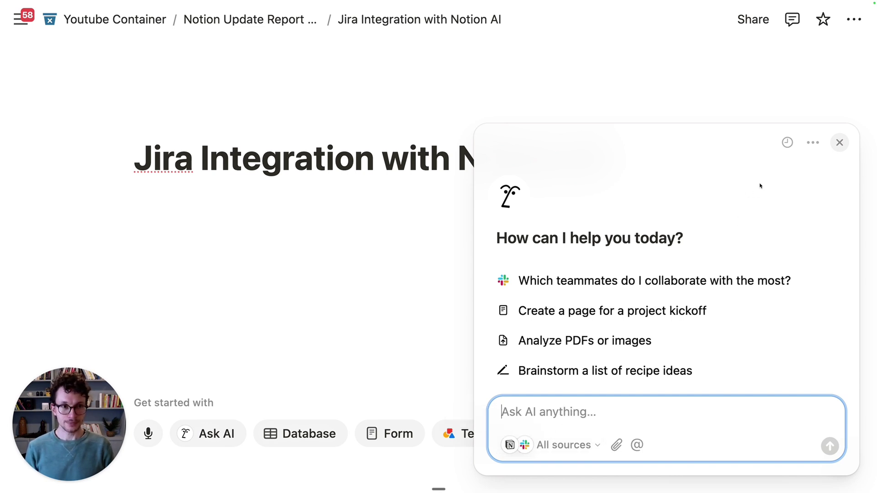
pyautogui.click(813, 143)
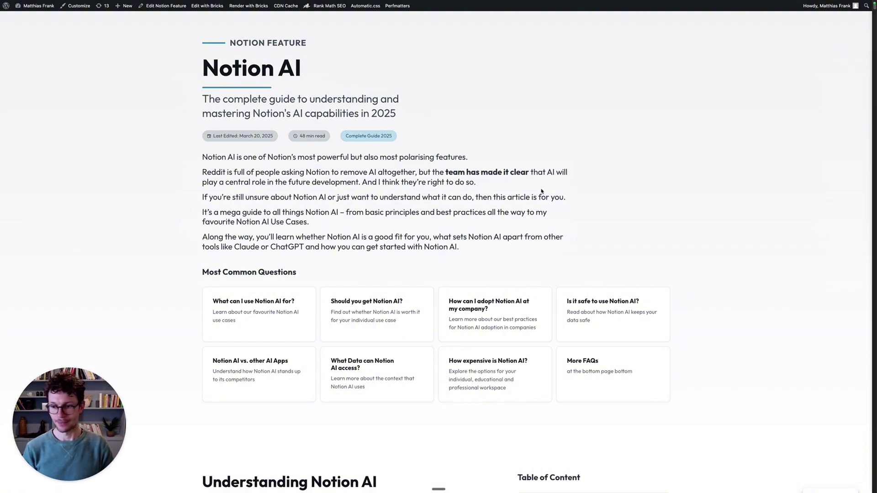
# Jump via the company-adoption card to 'Making the Decision: Is Notion AI Worth It?'.
pyautogui.click(488, 312)
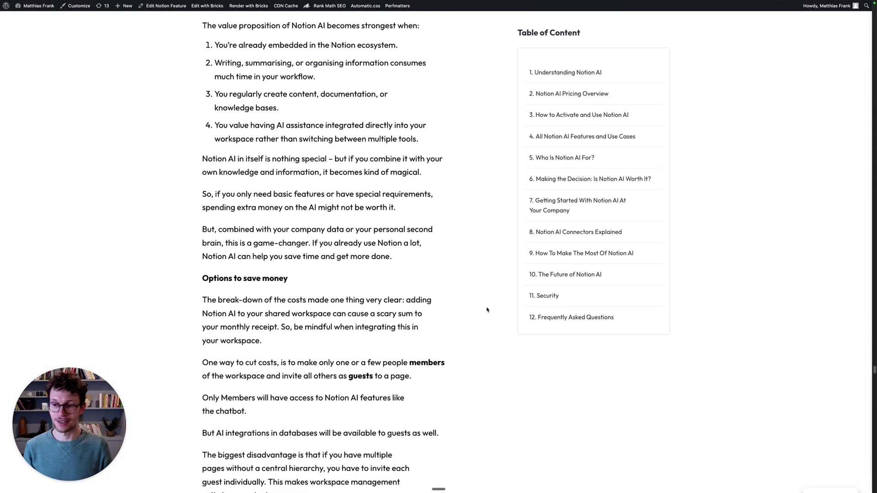
pyautogui.scroll(3, 485, 303)
pyautogui.scroll(1, 485, 304)
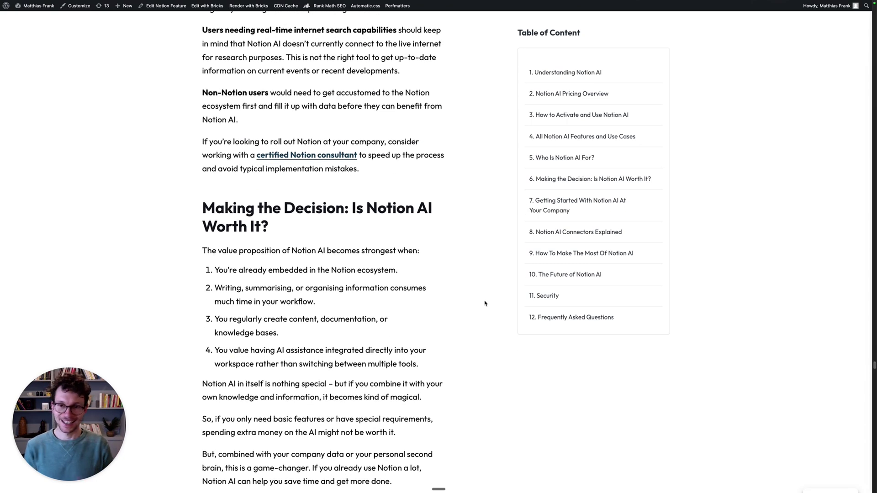